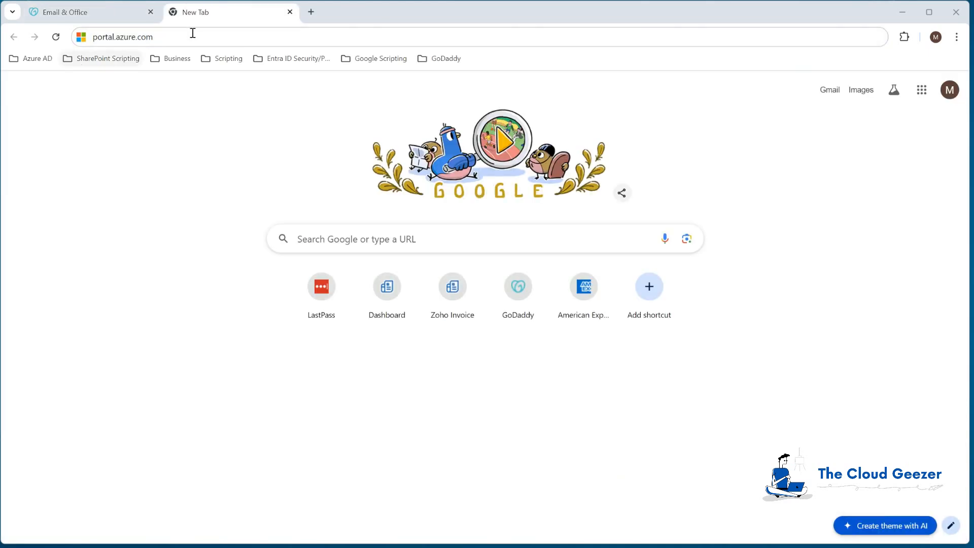
Open portal.azure.com and sign in with the existing Microsoft 365 account and its password, declining to save the login in LastPass
left_click(193, 34)
key("Return")
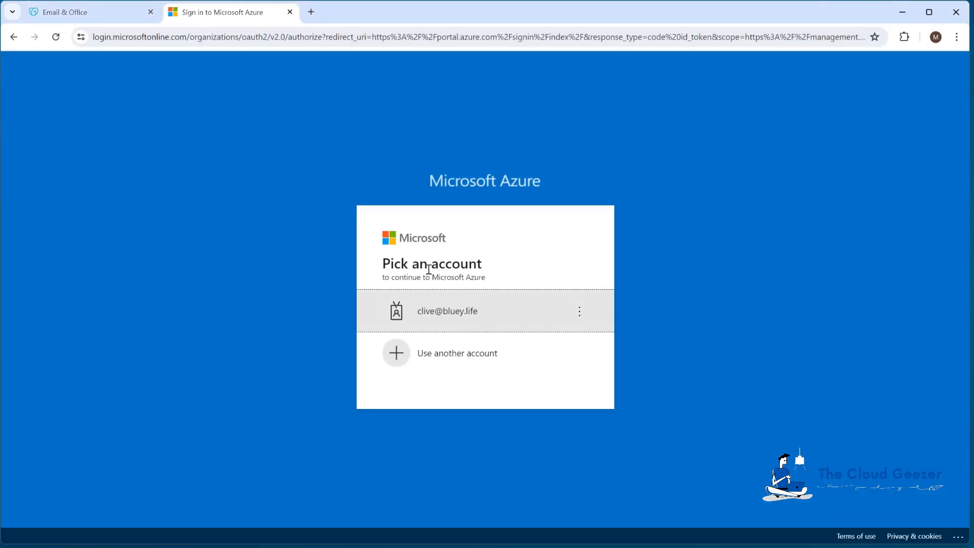
left_click(455, 316)
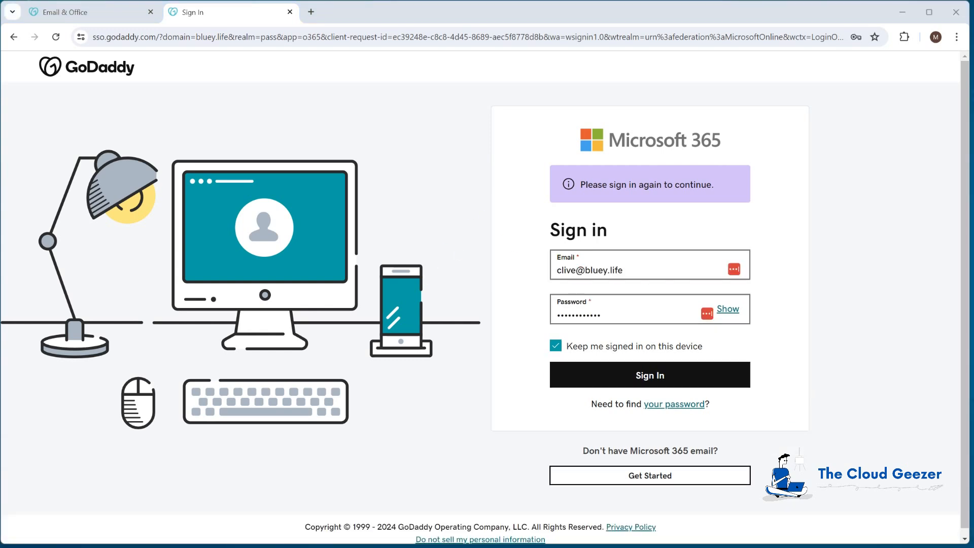
left_click(627, 376)
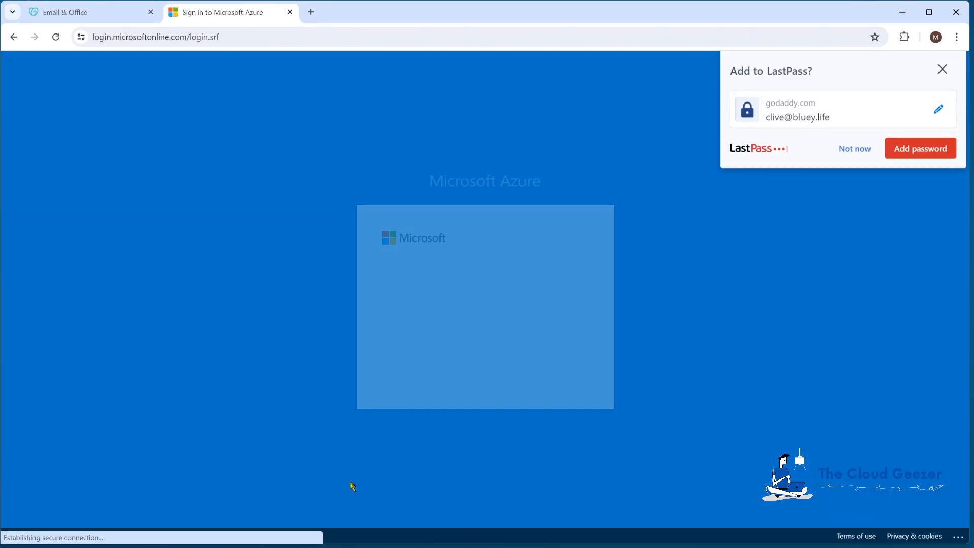
left_click(847, 158)
left_click(500, 377)
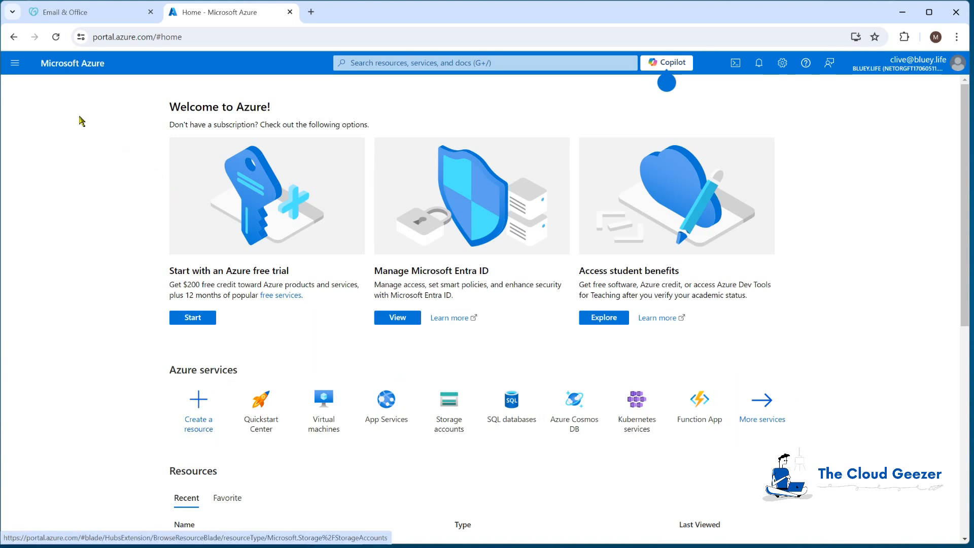
Open the Microsoft Entra ID overview, dismiss the service menu notice and highlight the tenant's primary domain
left_click(14, 64)
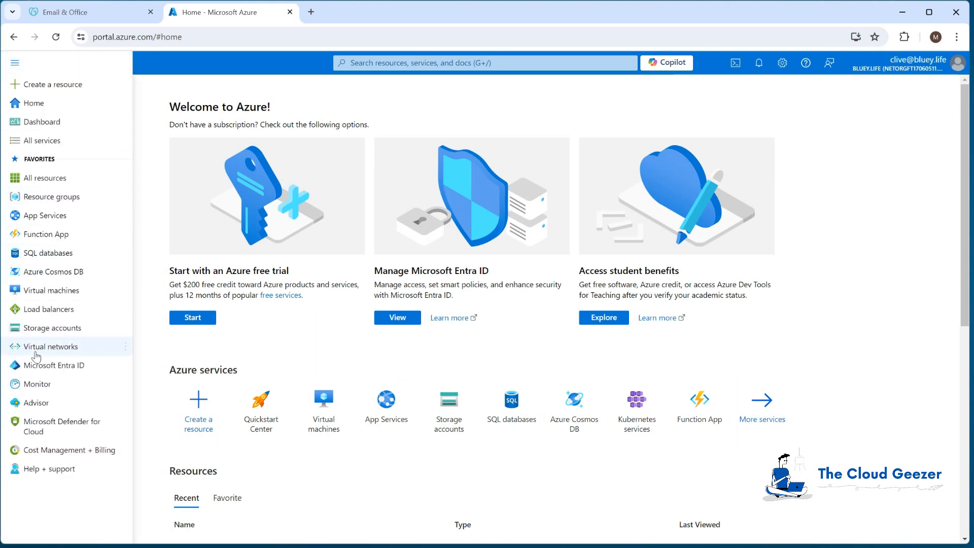
left_click(70, 366)
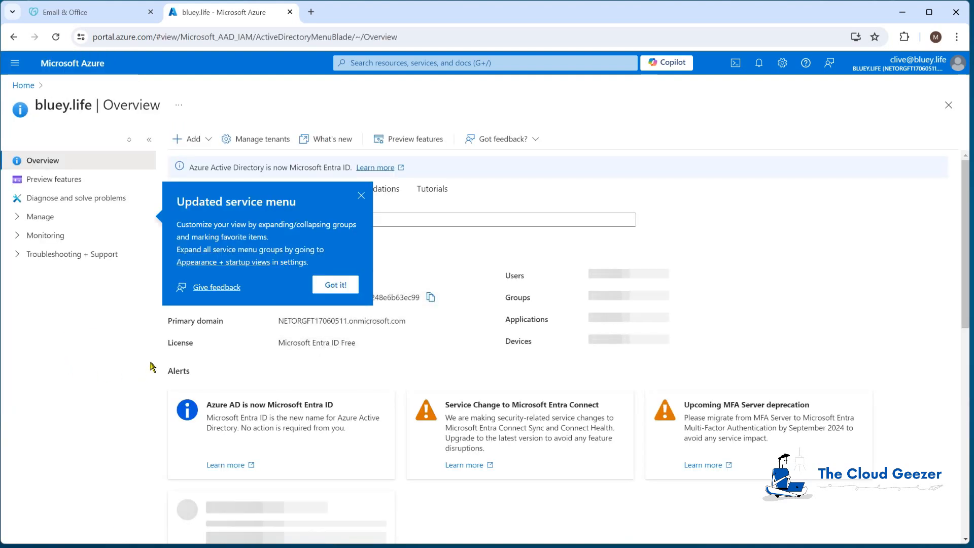
left_click(361, 195)
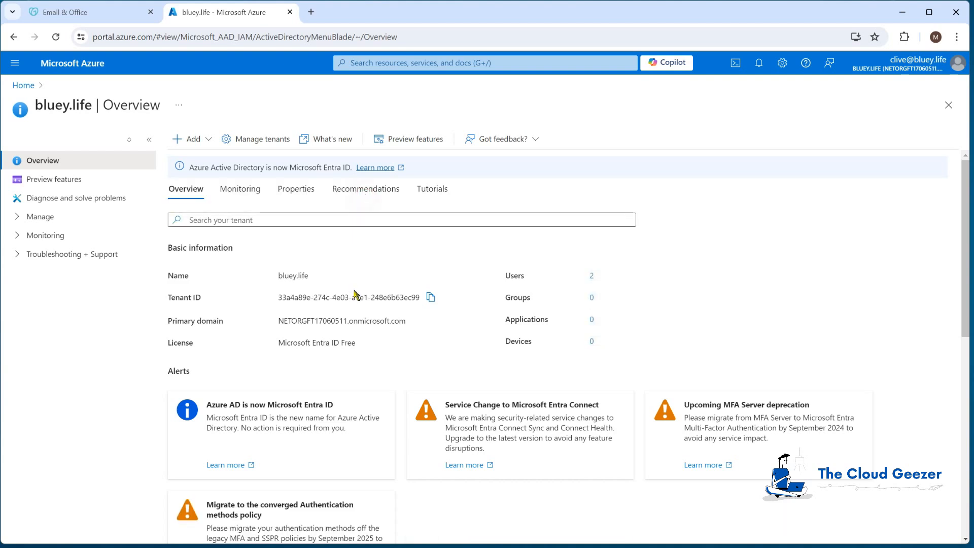
left_click(279, 321)
left_click_drag(280, 321, 409, 322)
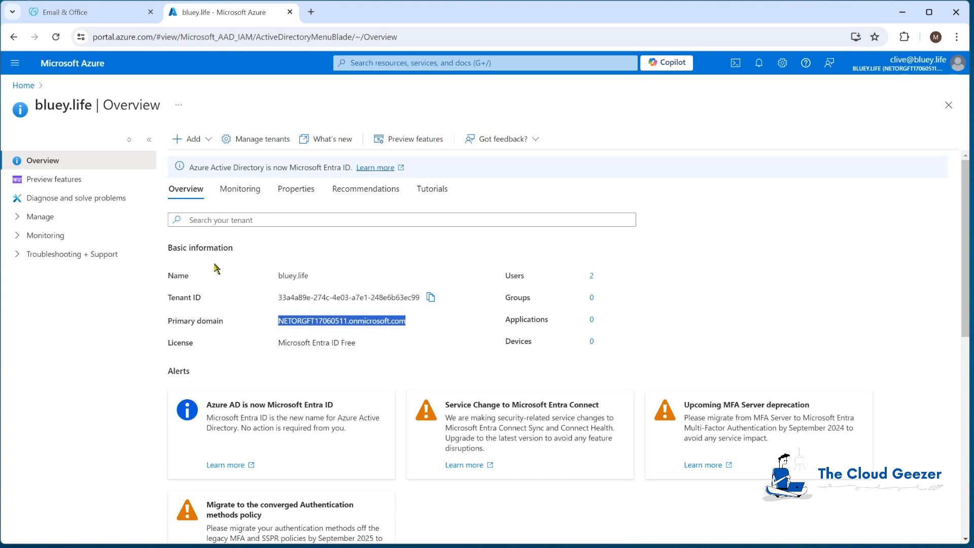
From the tenant's user list, open the onmicrosoft.com admin user's profile and view its password reset option without resetting
left_click(54, 218)
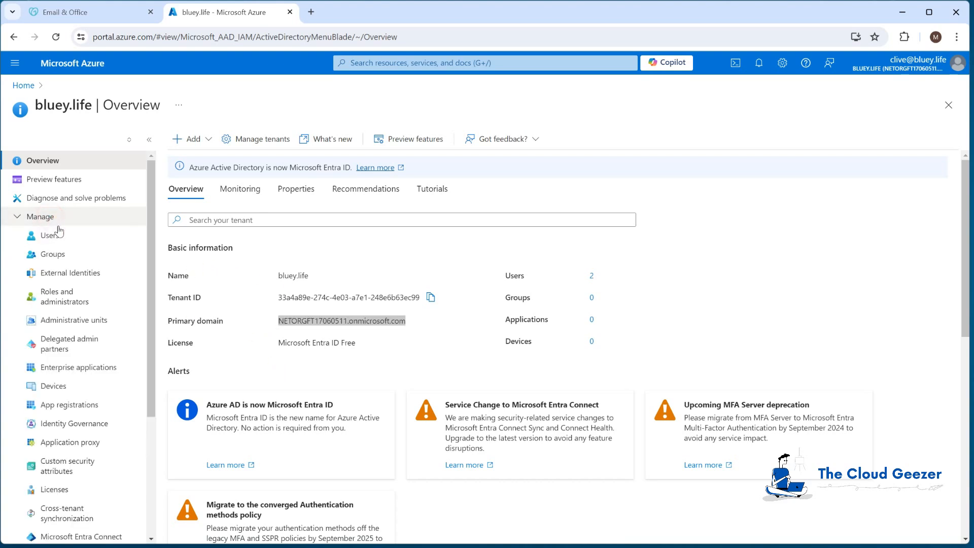
left_click(59, 237)
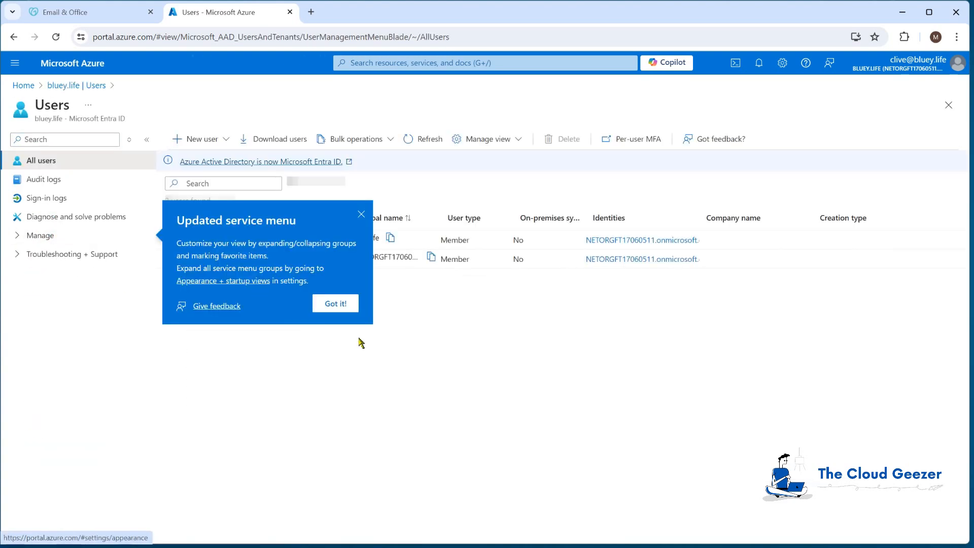
left_click(350, 303)
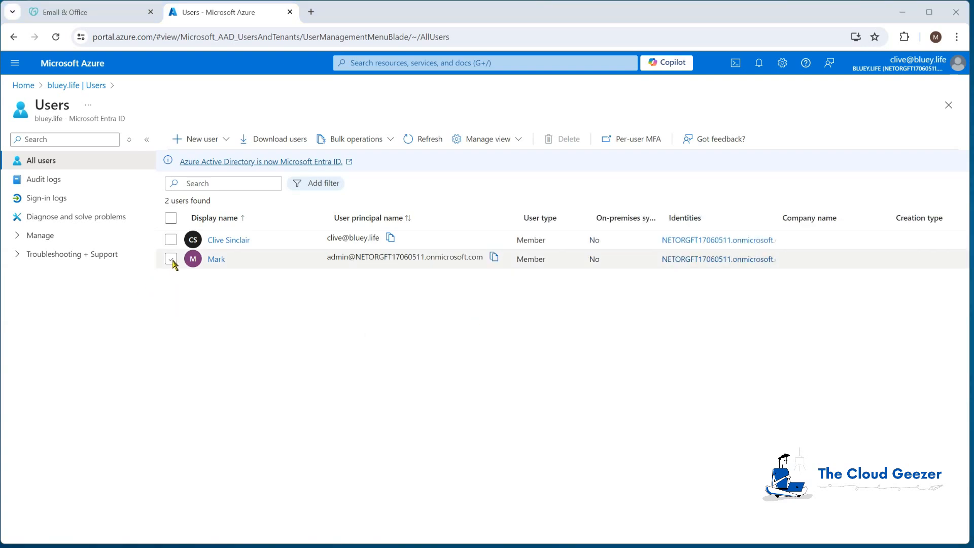
left_click(218, 259)
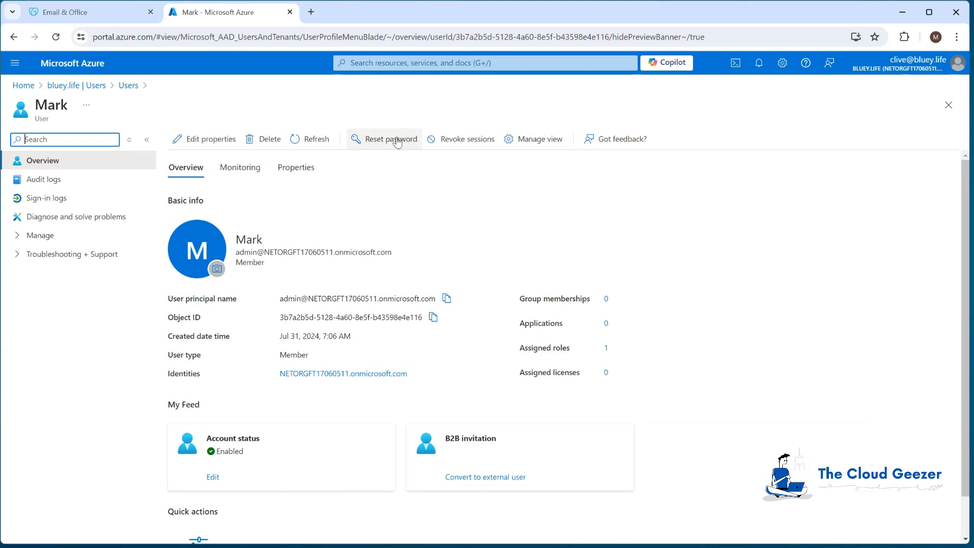
left_click(397, 140)
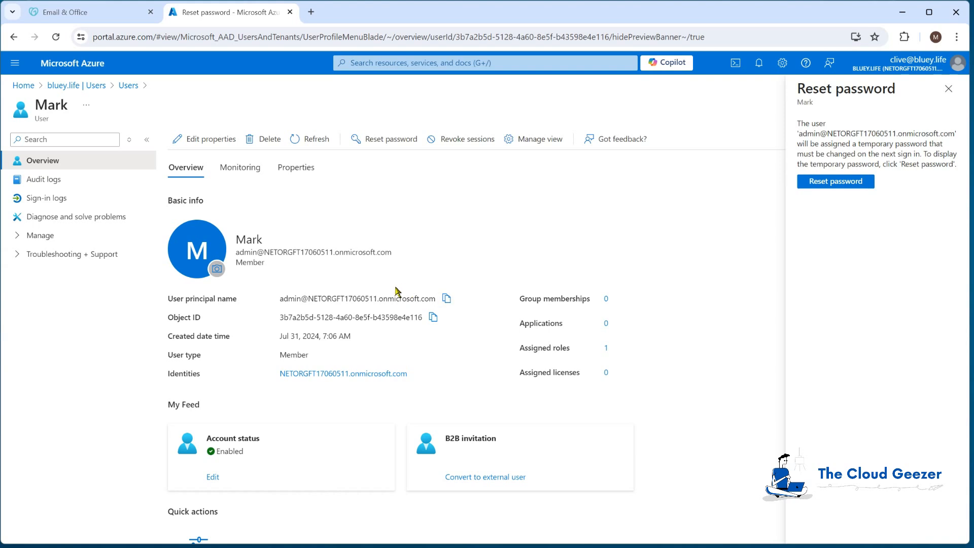
left_click(949, 90)
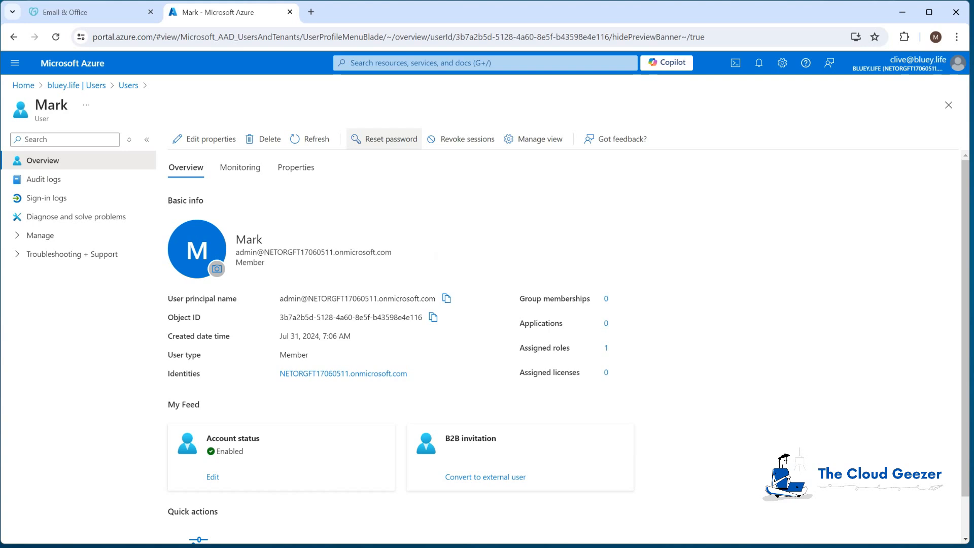
Try to delete bluey.life from the tenant's custom domain names
left_click(88, 85)
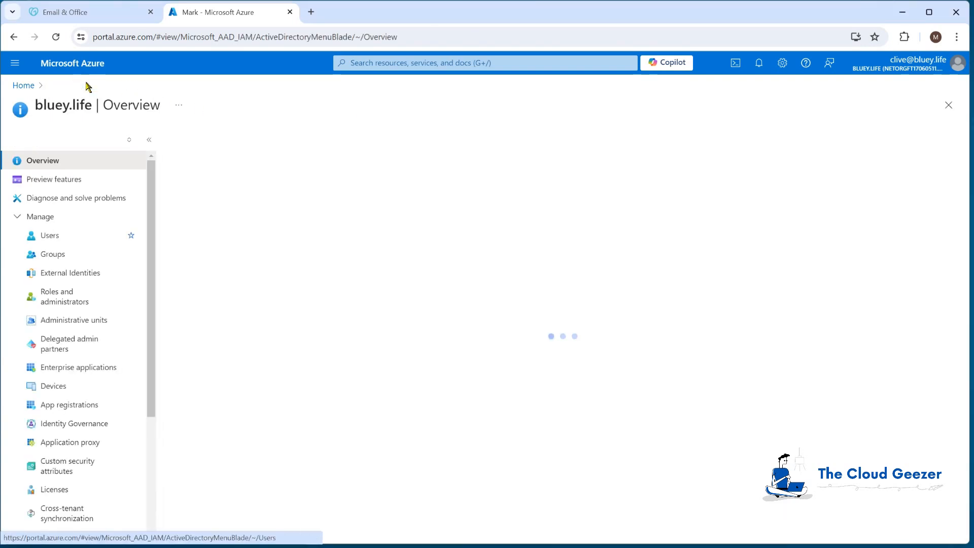
scroll(77, 406, "down", 2)
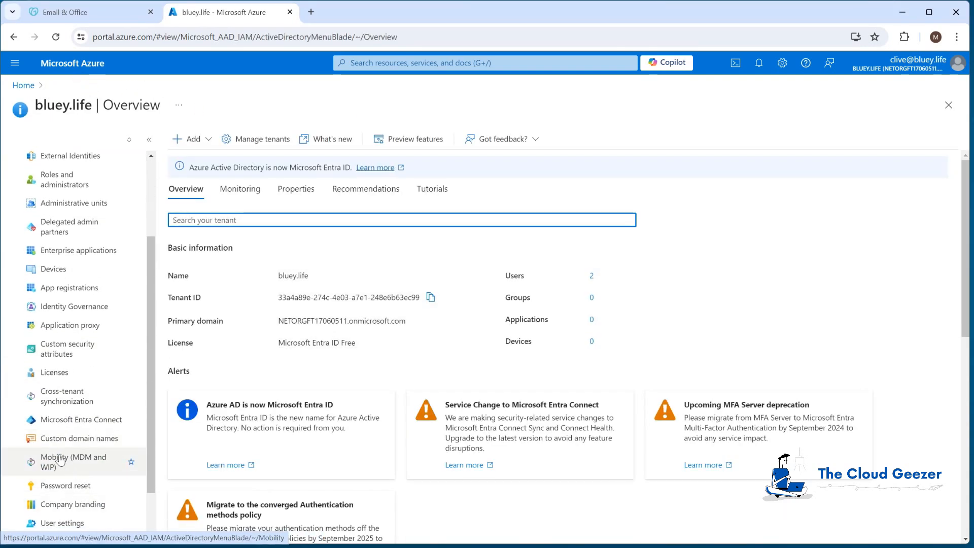
left_click(55, 437)
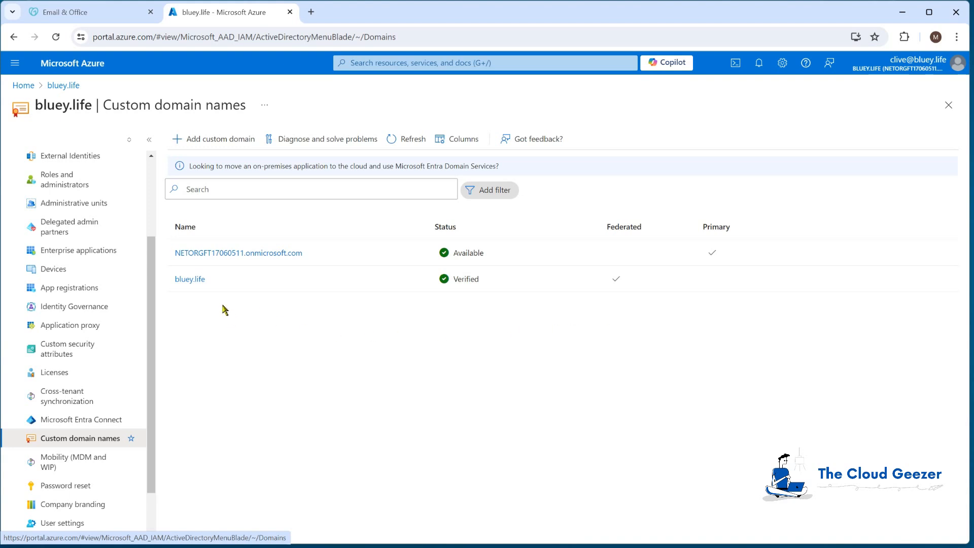
left_click(197, 280)
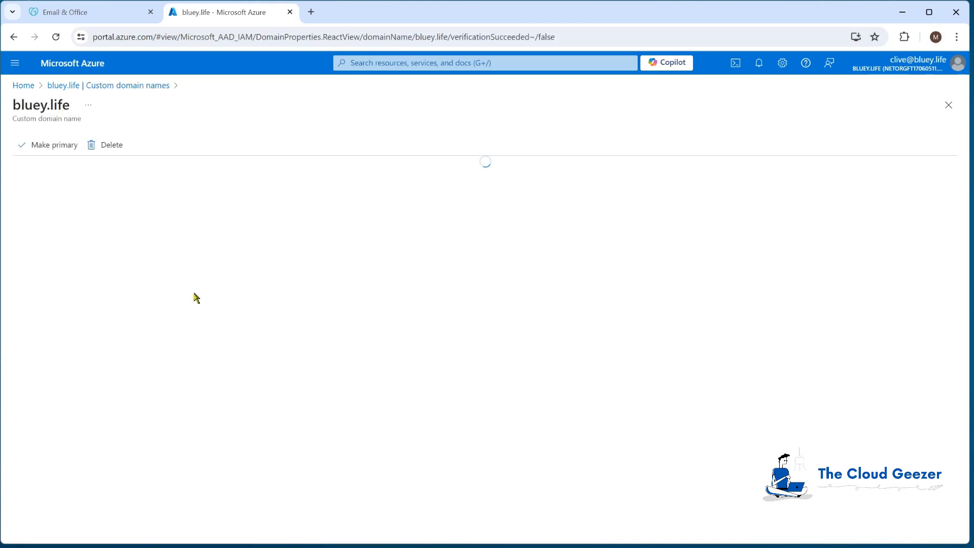
left_click(115, 145)
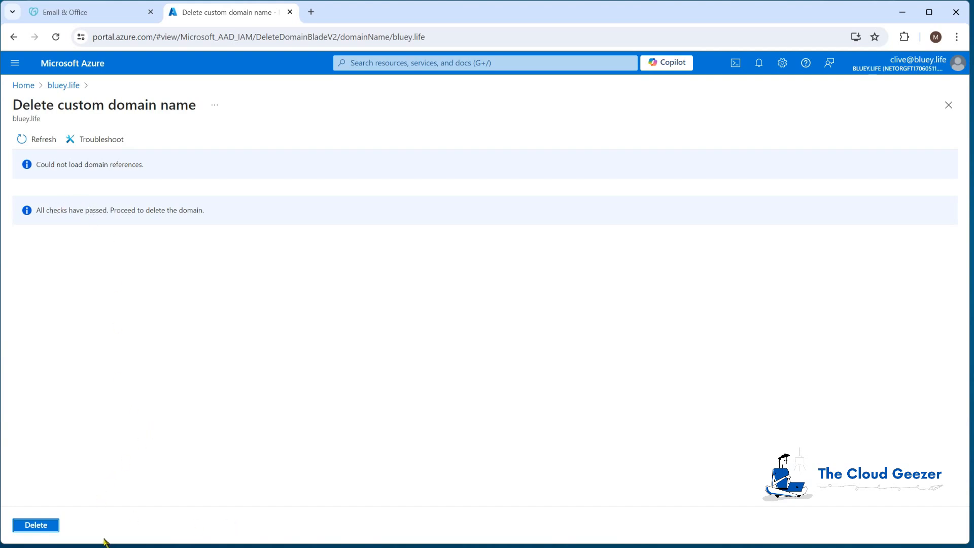
left_click(38, 526)
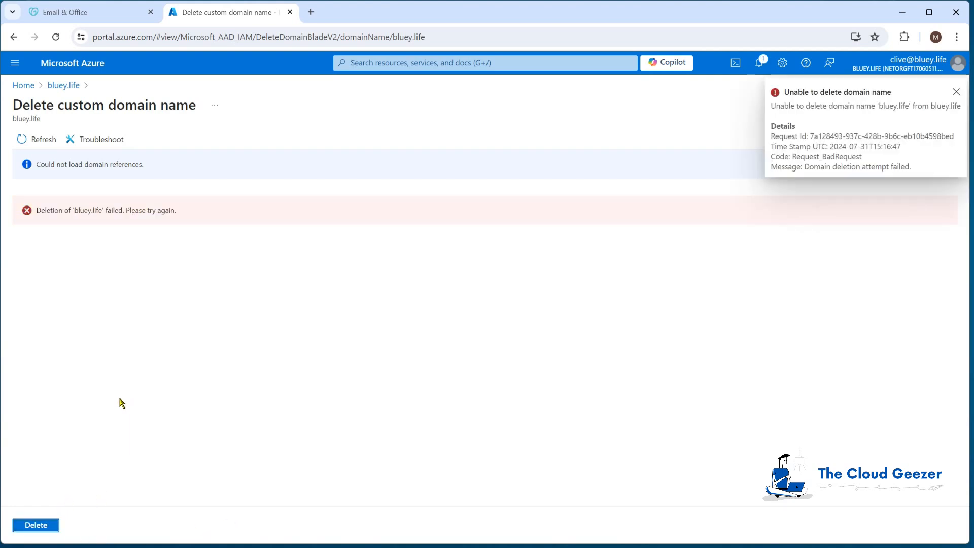
left_click(956, 92)
left_click(60, 86)
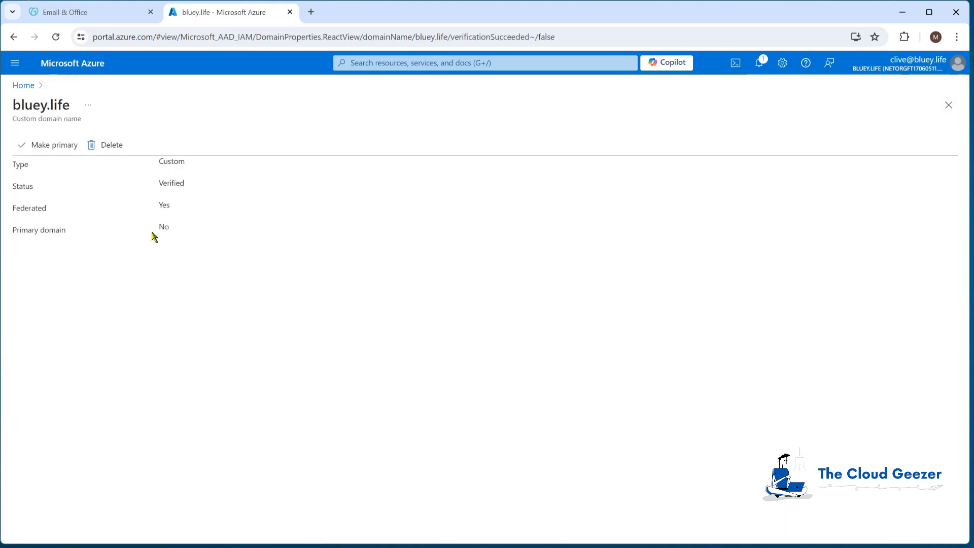
Return to the tenant's custom domain names list in Microsoft Entra ID
left_click(25, 87)
left_click(262, 401)
scroll(81, 446, "down", 2)
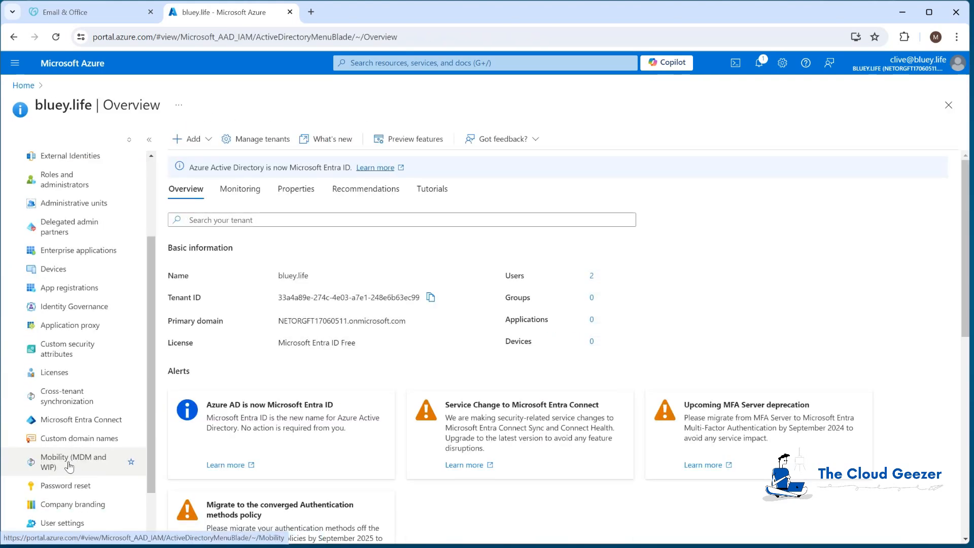
left_click(76, 437)
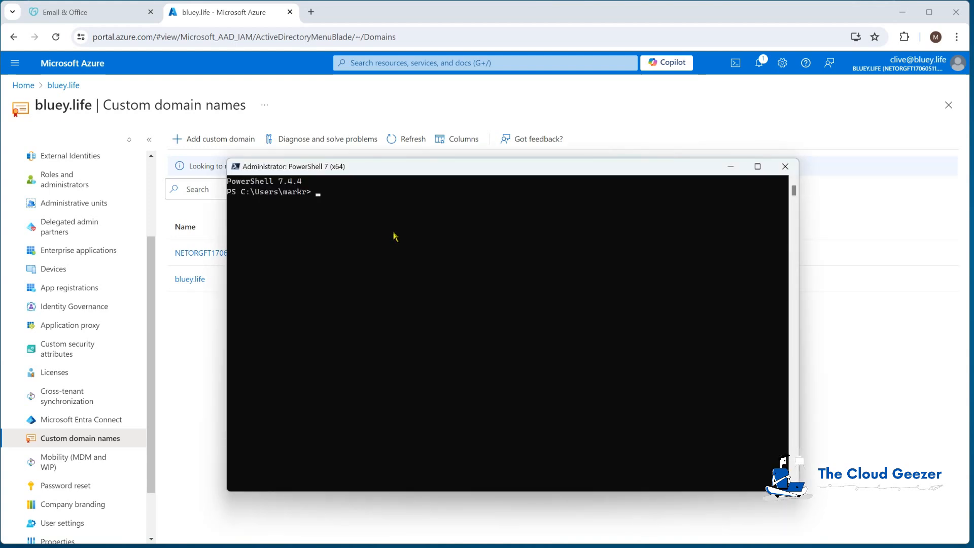
type("insta")
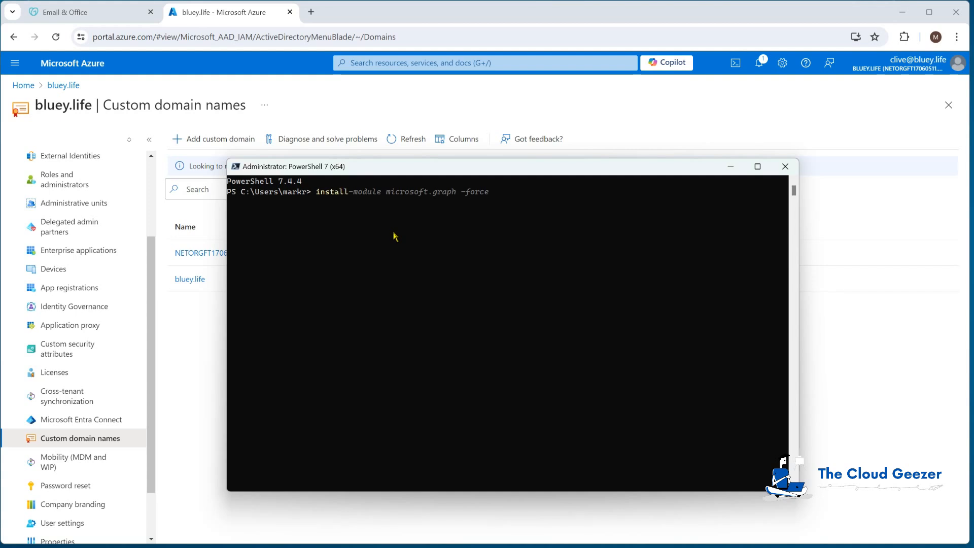
type("ll")
key("Tab")
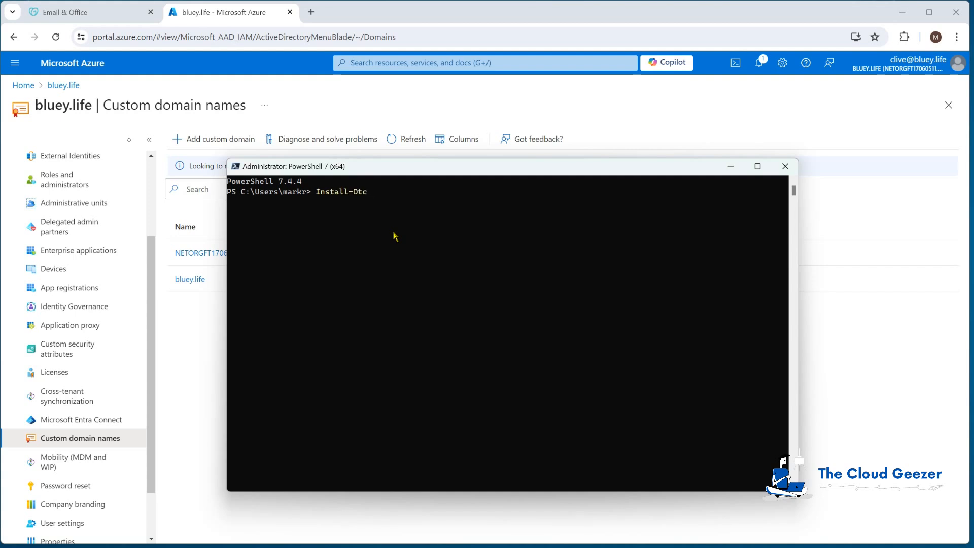
key("BackSpace")
key("BackSpace")
key("Right")
key("BackSpace")
key("BackSpace")
key("BackSpace")
key("BackSpace")
key("BackSpace")
key("BackSpace")
key("BackSpace")
key("BackSpace")
key("BackSpace")
key("BackSpace")
key("BackSpace")
key("BackSpace")
key("BackSpace")
key("BackSpace")
key("BackSpace")
key("BackSpace")
key("BackSpace")
key("BackSpace")
key("BackSpace")
key("BackSpace")
Import the microsoft.graph module in the administrator PowerShell 7 session
type("im")
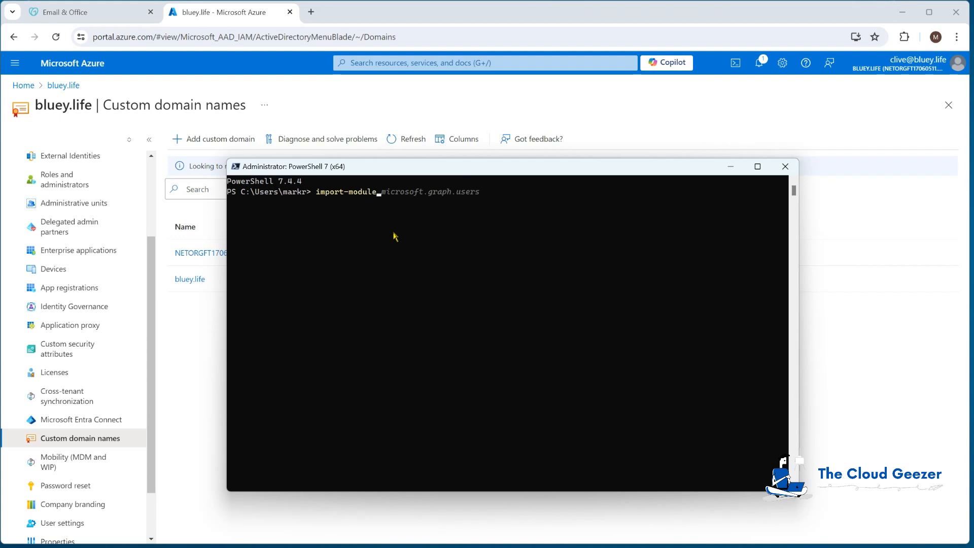
type("port-module microsoft.graph")
key("Return")
key("Return")
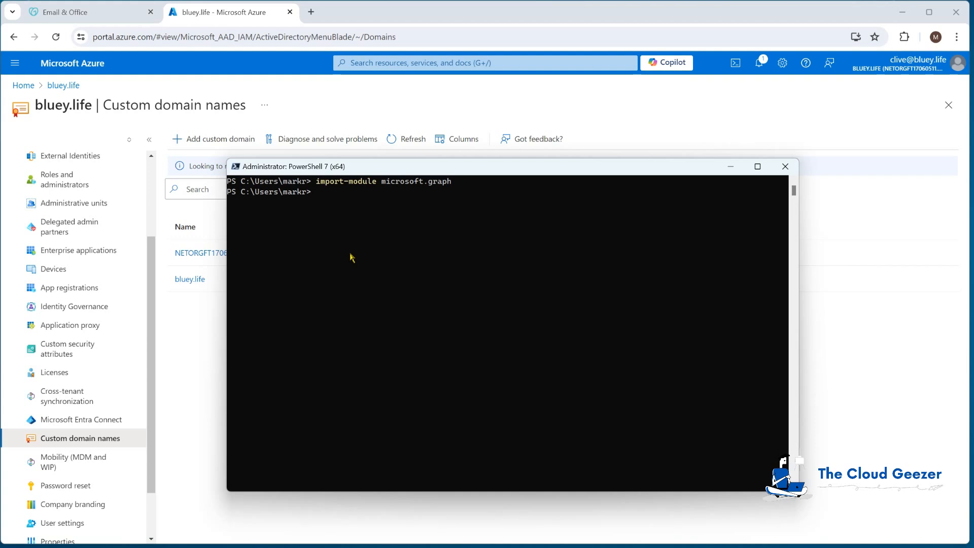
Connect to Microsoft Graph with scopes Directory.Read.All, Domain.Read.All, Domain.ReadWrite.All and Directory.AccessAsUser.All, using the signed-in account and consenting on behalf of the organization
type("Connect-MgGraph -Scopes \"Directory.Read.All\",\"Domain.Read.All\",\"Domain.ReadWrite.All\",\"Directory.AccessAsUser.All\"")
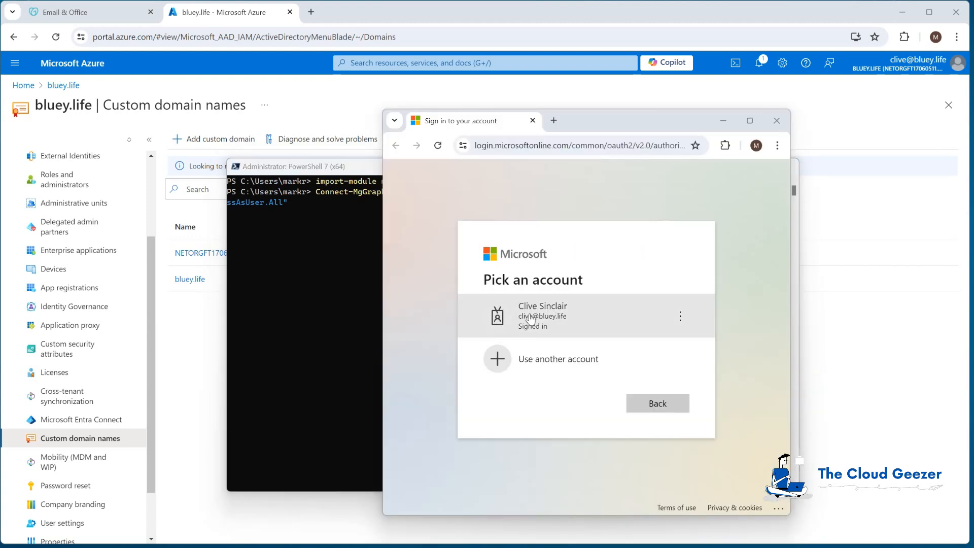
left_click(532, 316)
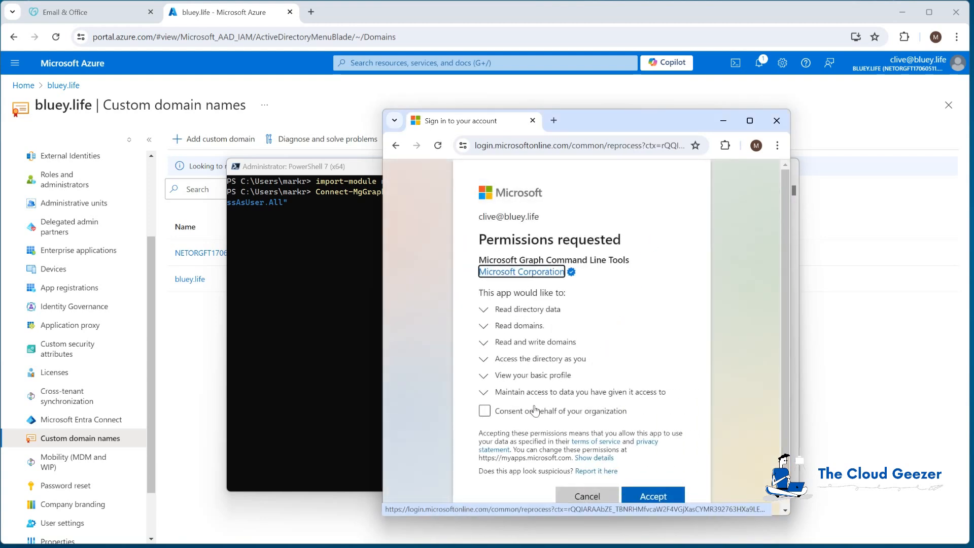
left_click(485, 411)
scroll(573, 397, "down", 1)
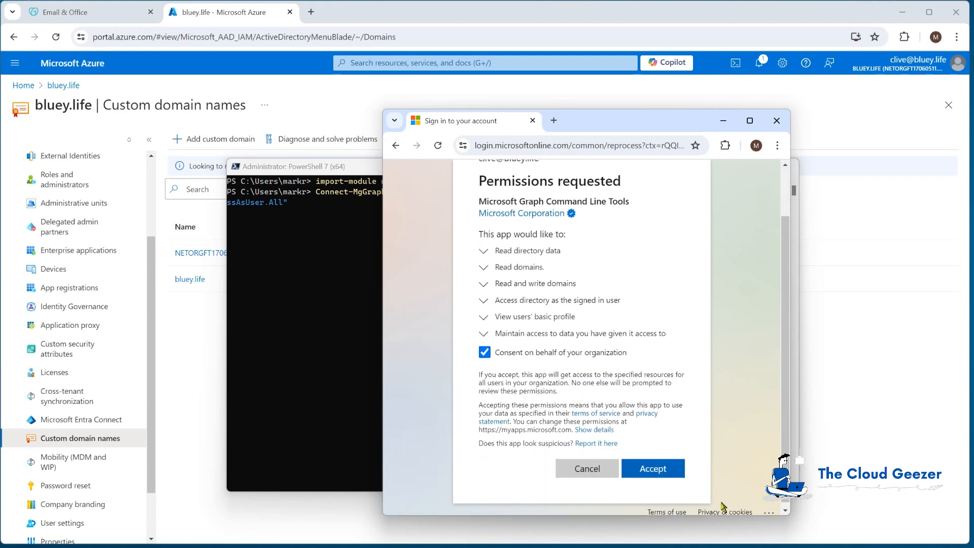
left_click(654, 470)
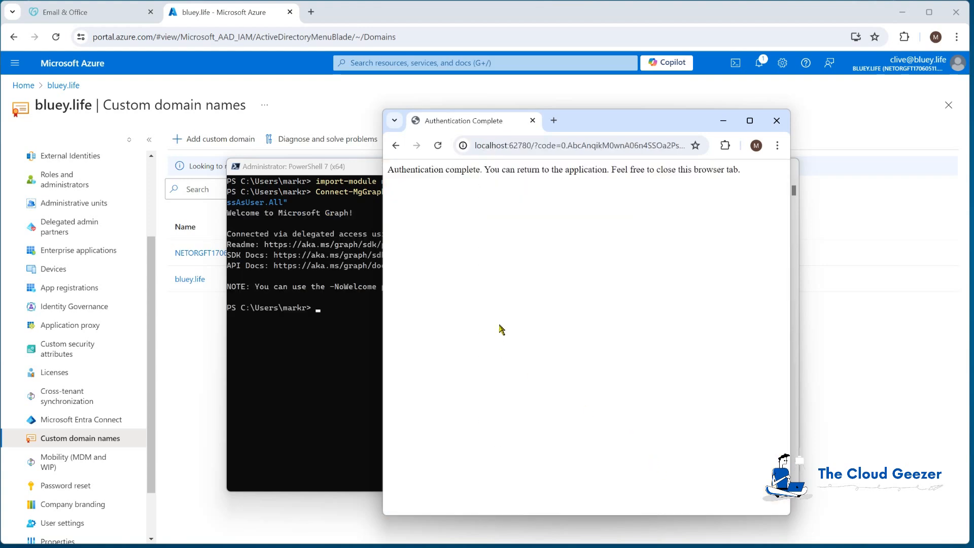
left_click(776, 121)
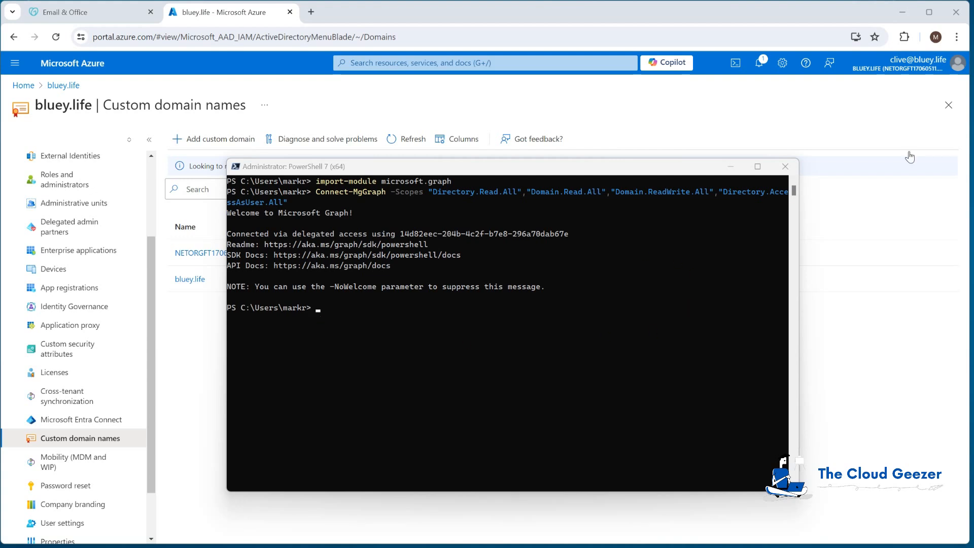
List the tenant's domains and their authentication types with get-mgdomain
left_click(410, 315)
type("get-")
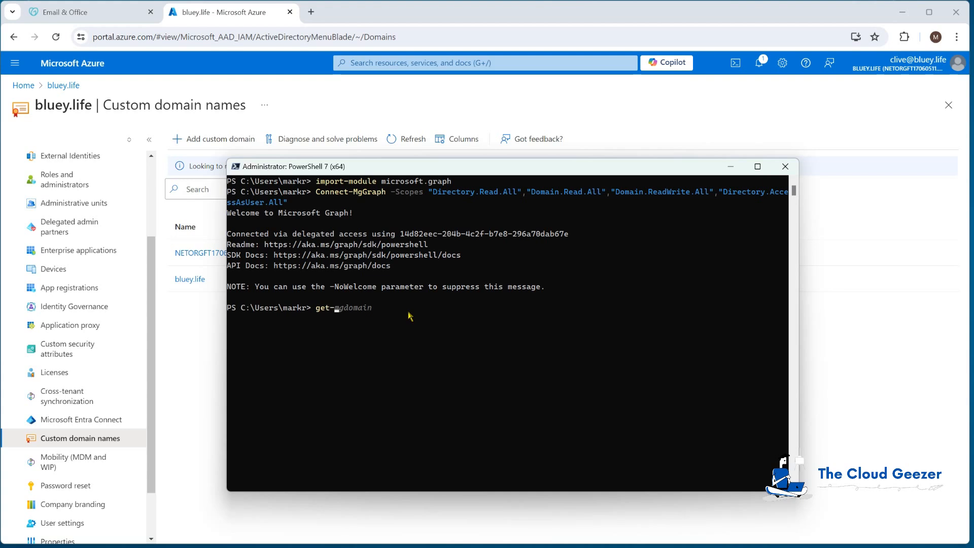
type("mgdomain")
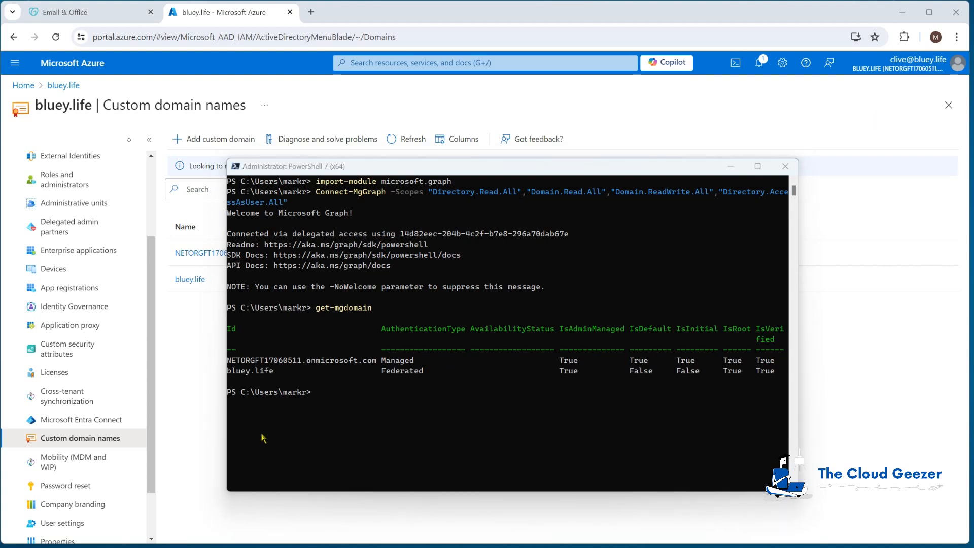
Set the bluey.life domain's authentication type to Managed with update-mgdomain, and recall get-mgdomain to list the domains again
type("update")
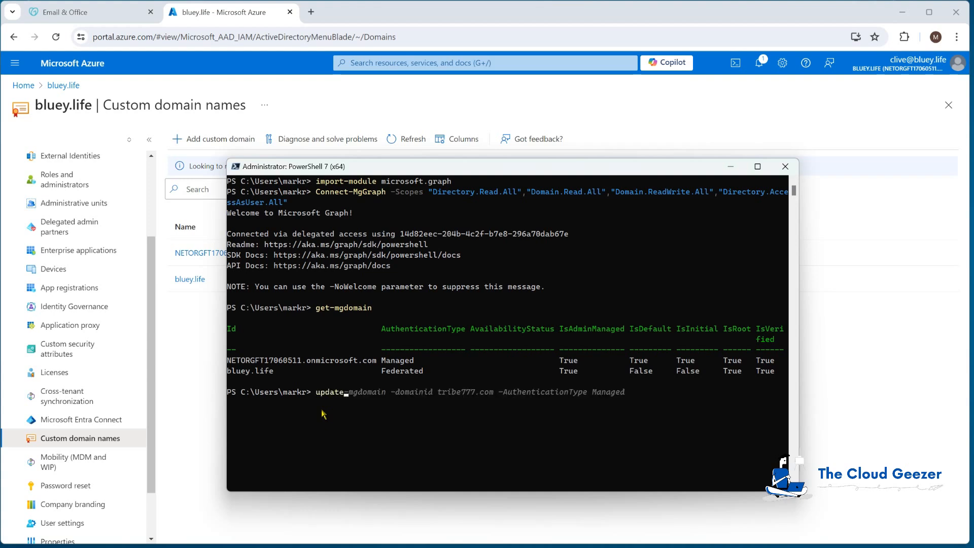
type("-mgdomain -domainid blue")
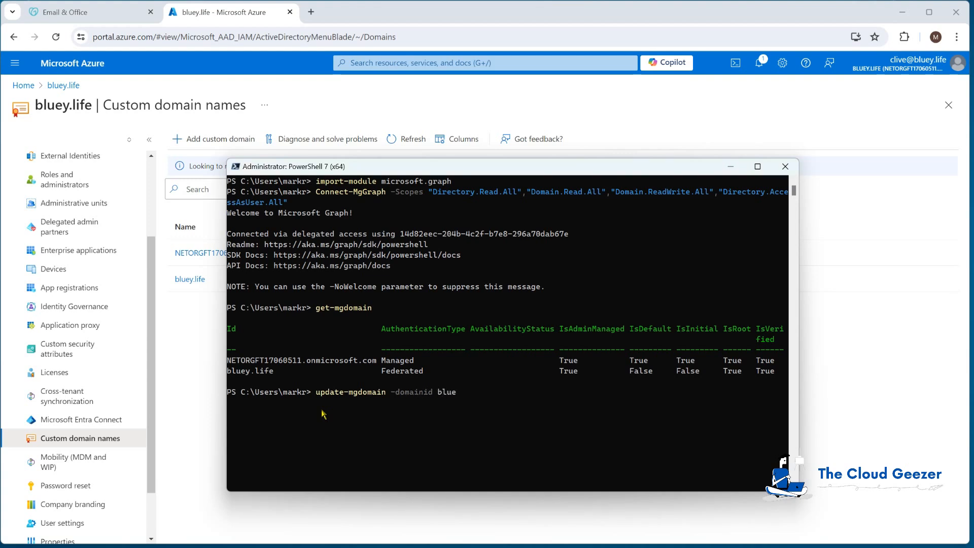
type("y.life -au")
key("Tab")
type("Manage")
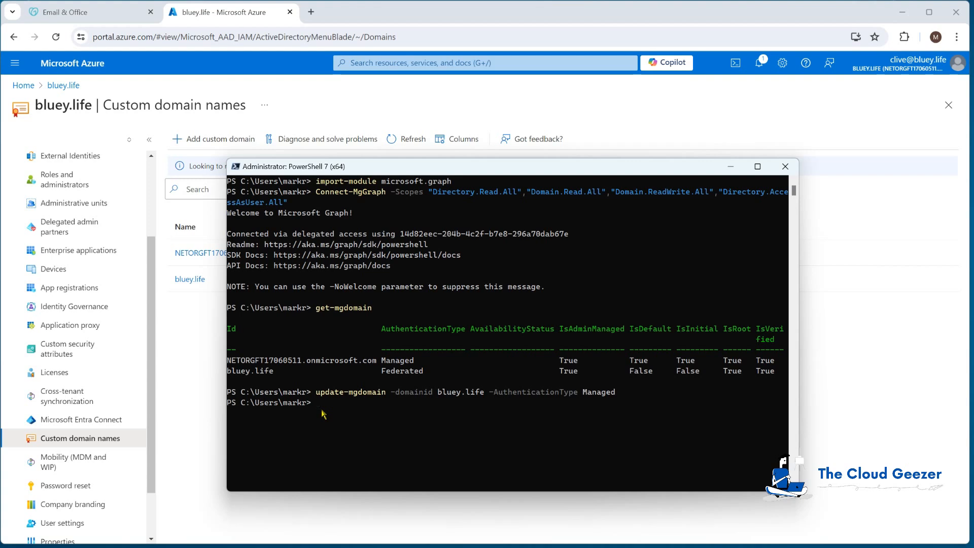
key("Up")
key("Up")
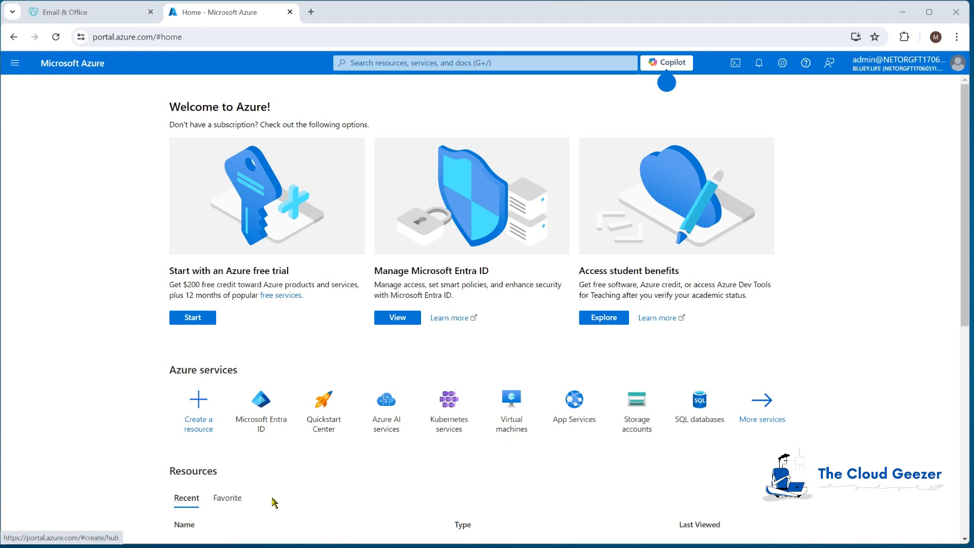
In Microsoft Entra ID, change the bluey.life user's principal name domain to NETORGFT17060511.onmicrosoft.com and save the properties
left_click(260, 404)
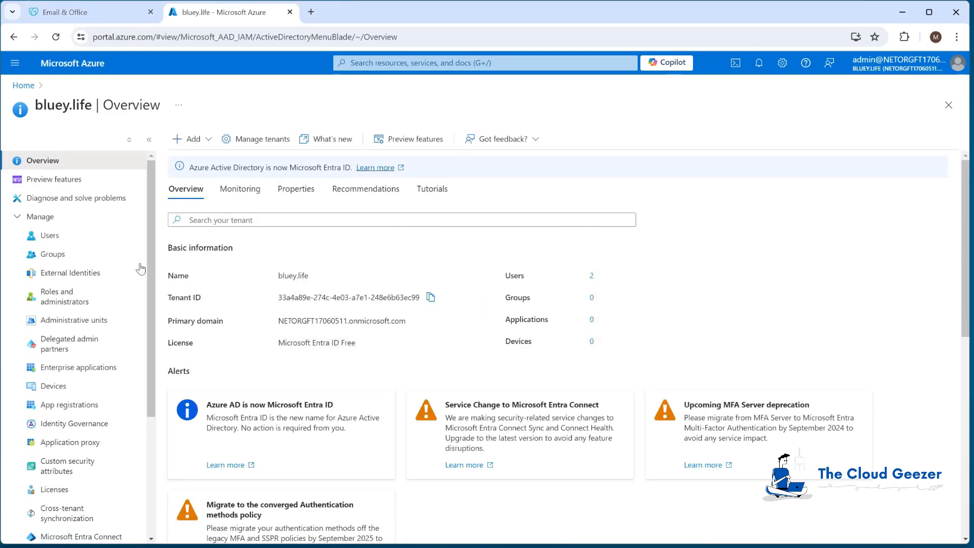
left_click(52, 236)
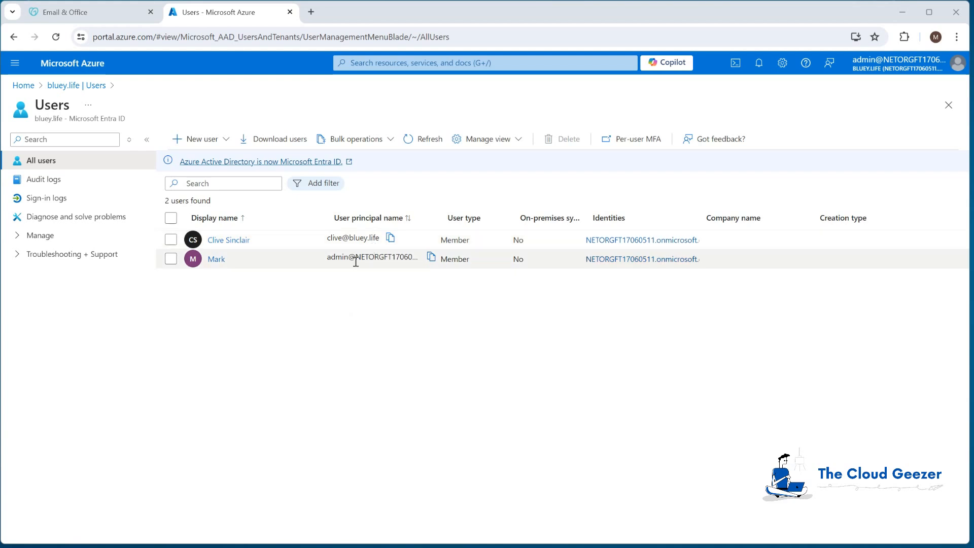
left_click(229, 240)
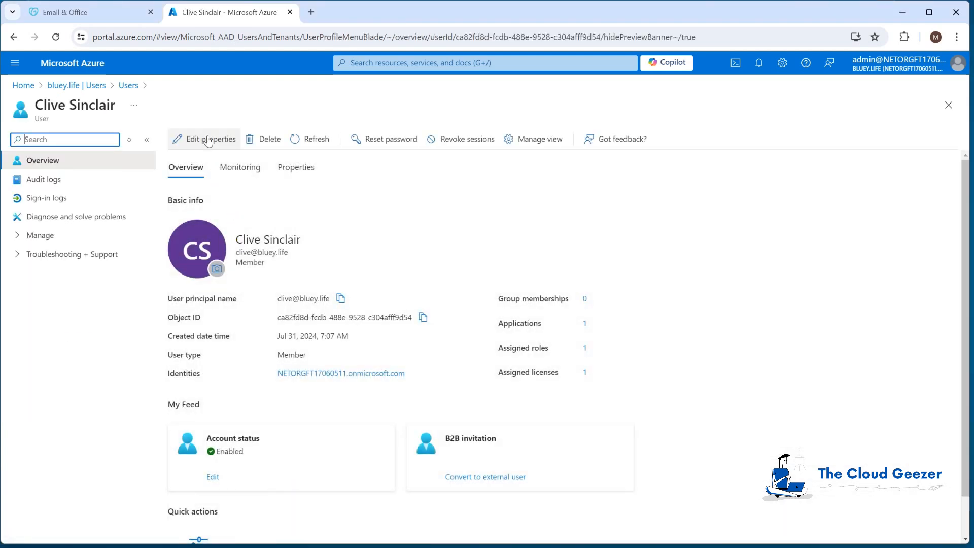
left_click(207, 140)
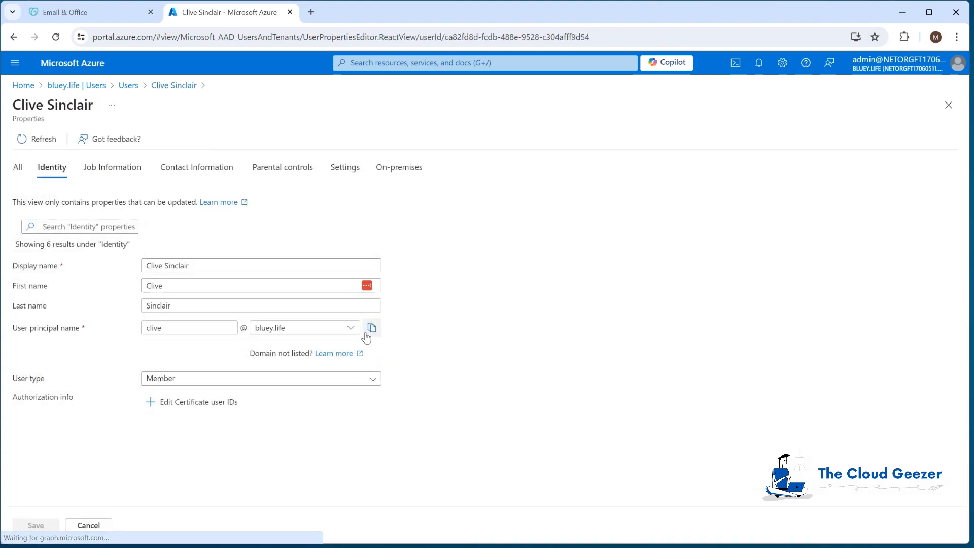
left_click(350, 328)
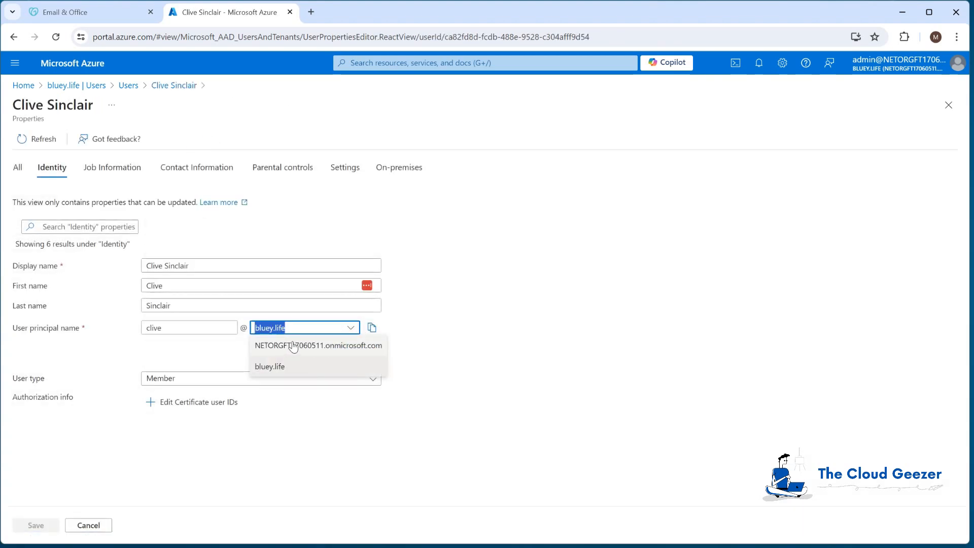
left_click(293, 347)
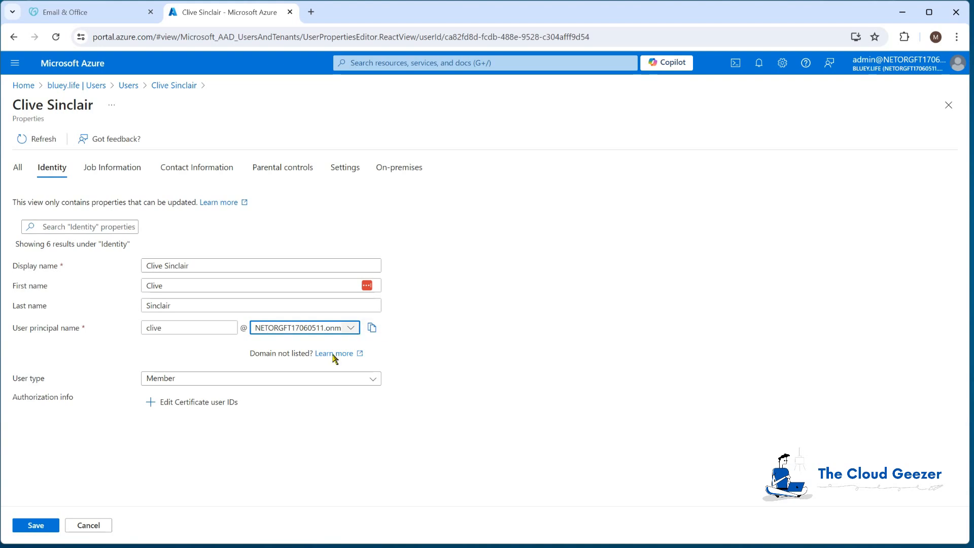
left_click(41, 528)
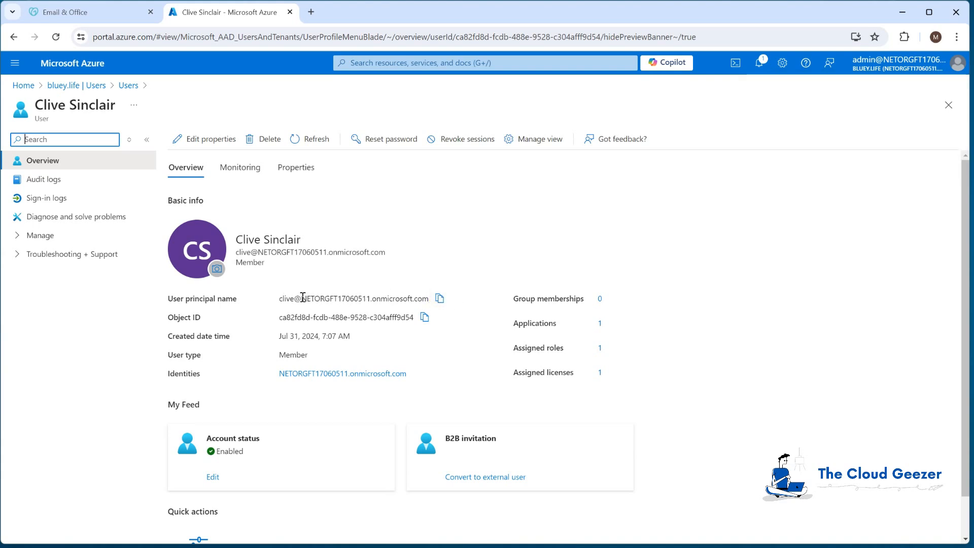
left_click_drag(303, 297, 430, 298)
left_click(287, 299)
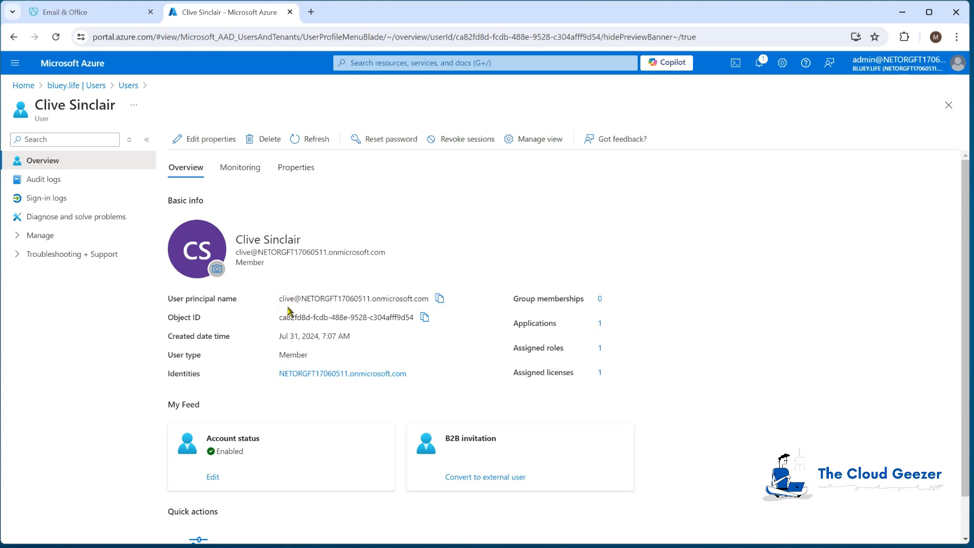
Reset the same user's password to a generated temporary one and return to the user's overview
left_click(390, 142)
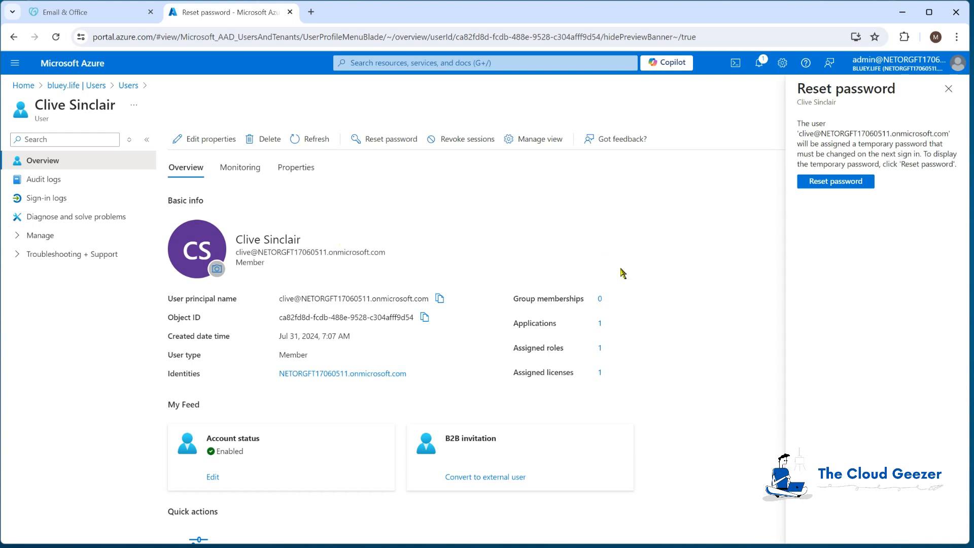
left_click(850, 187)
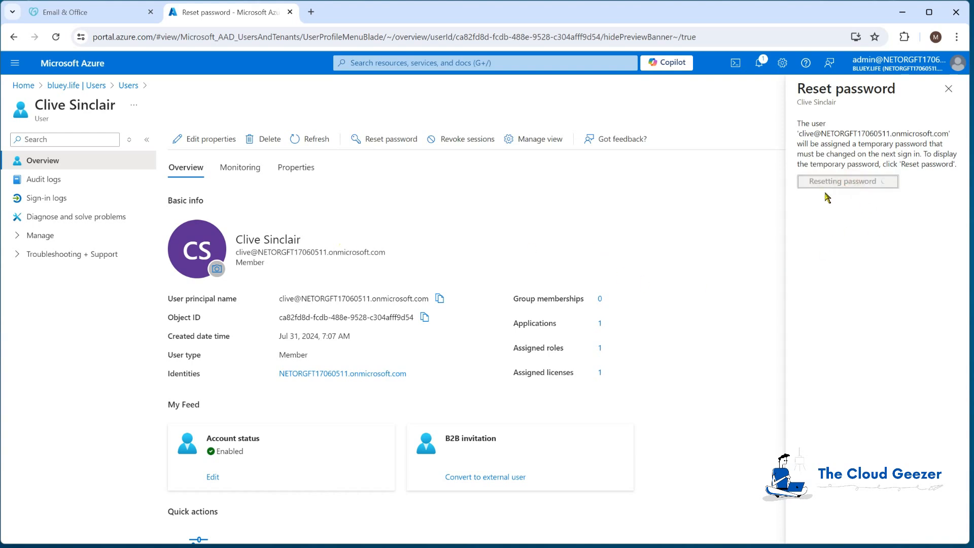
left_click(948, 89)
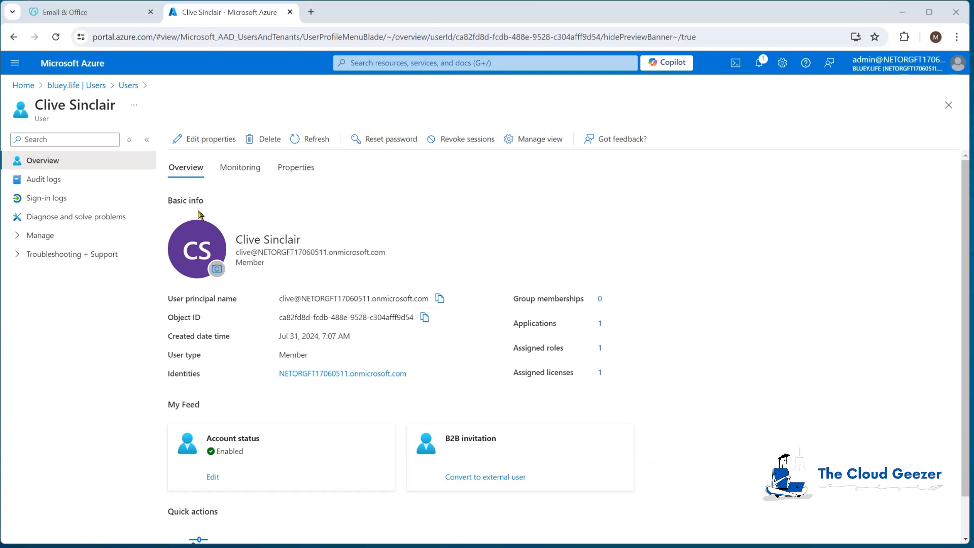
Delete the bluey.life custom domain name from the tenant, entering bluey.life to agree to automatic renaming of its references
left_click(81, 85)
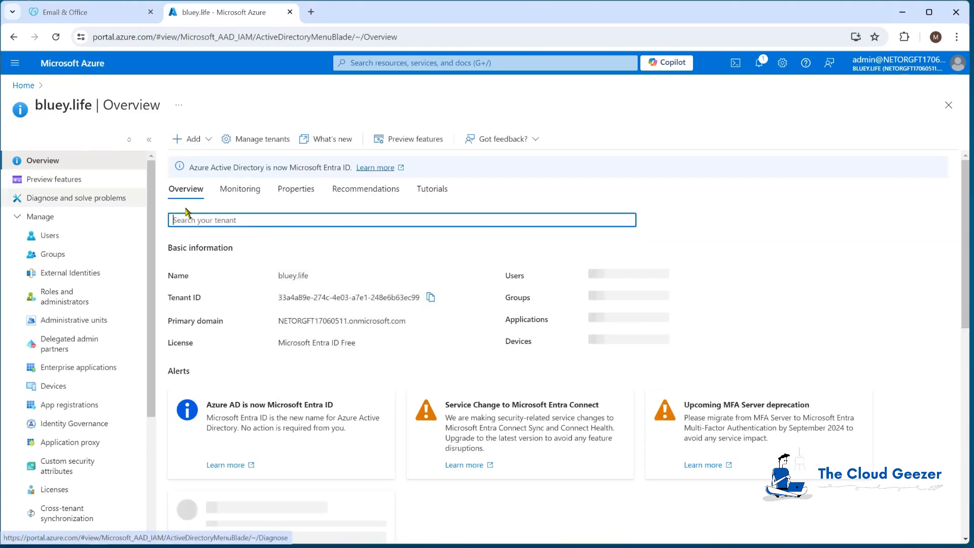
scroll(81, 305, "down", 1)
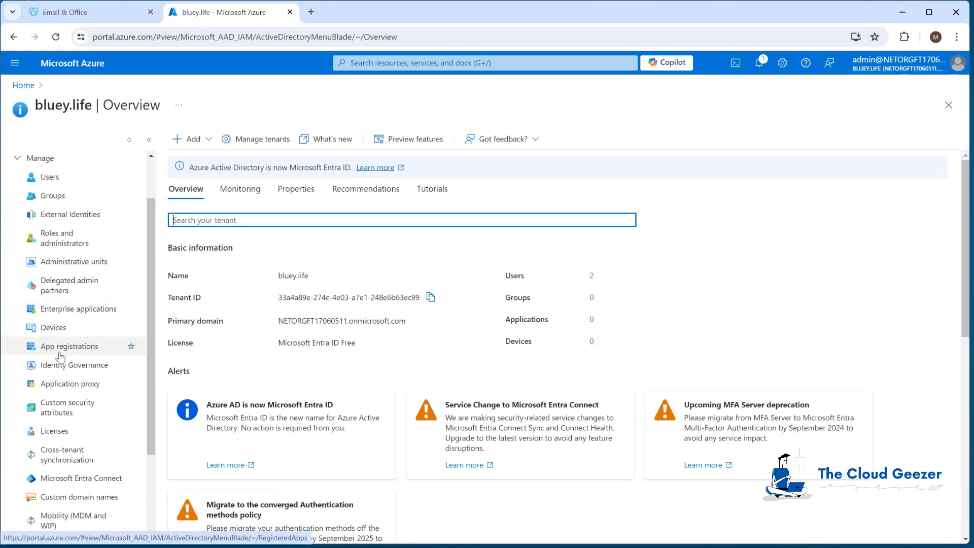
scroll(61, 371, "down", 1)
left_click(61, 439)
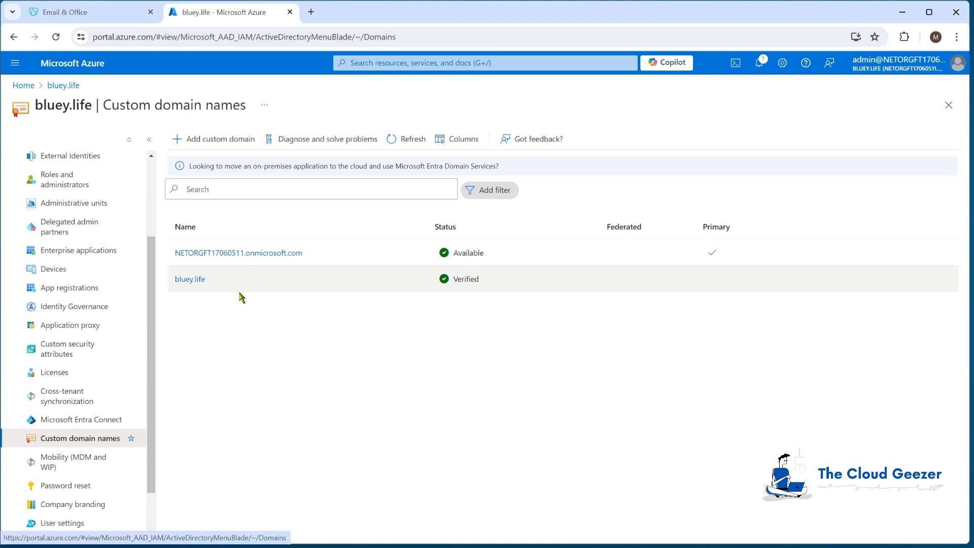
left_click(194, 279)
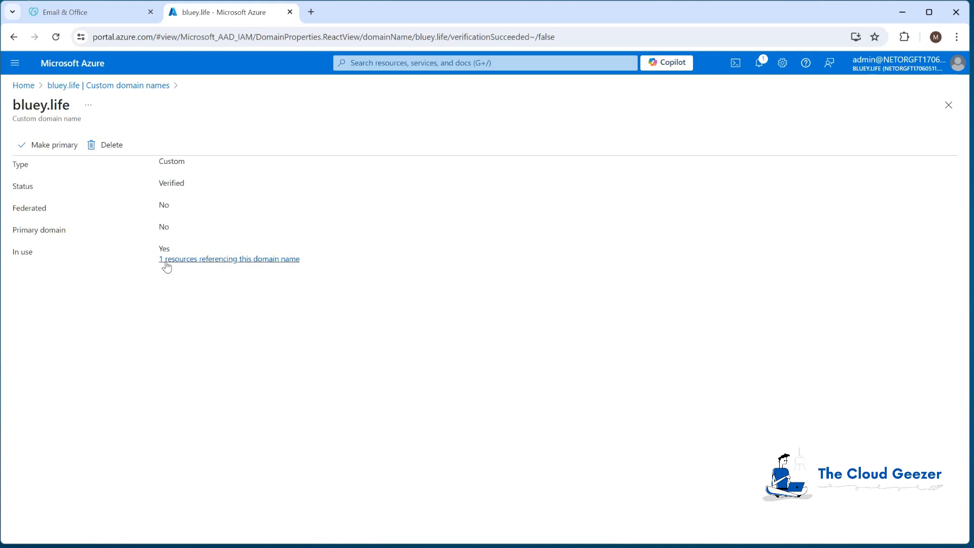
left_click(112, 144)
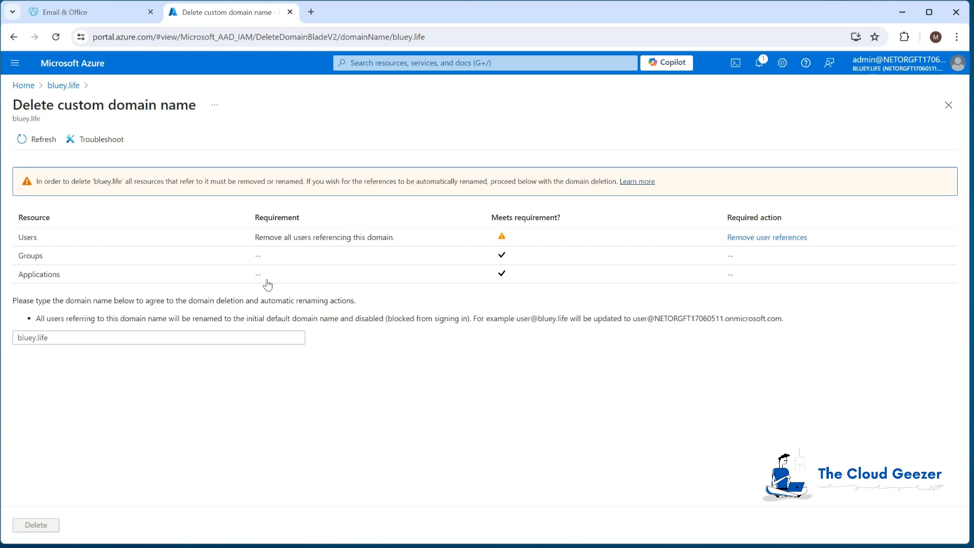
left_click(68, 338)
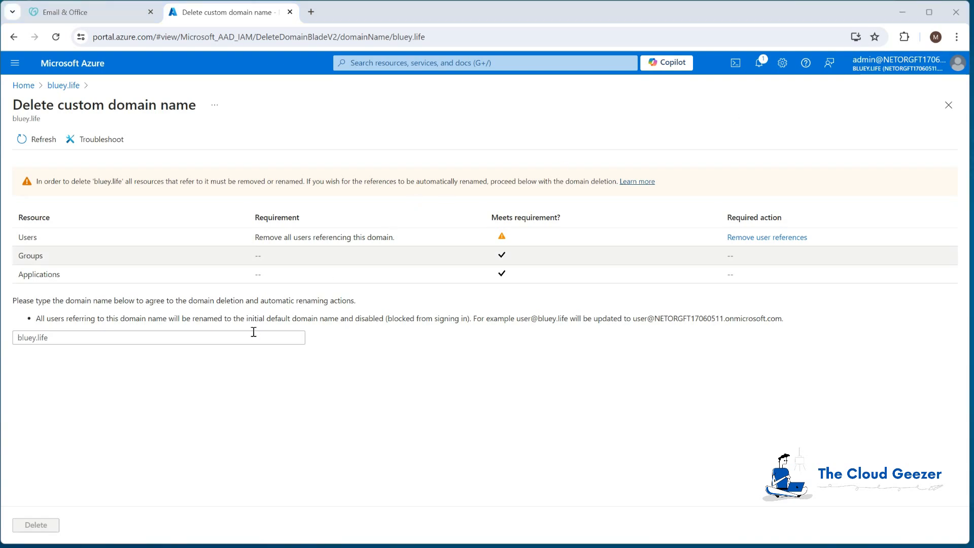
type("bluey.life")
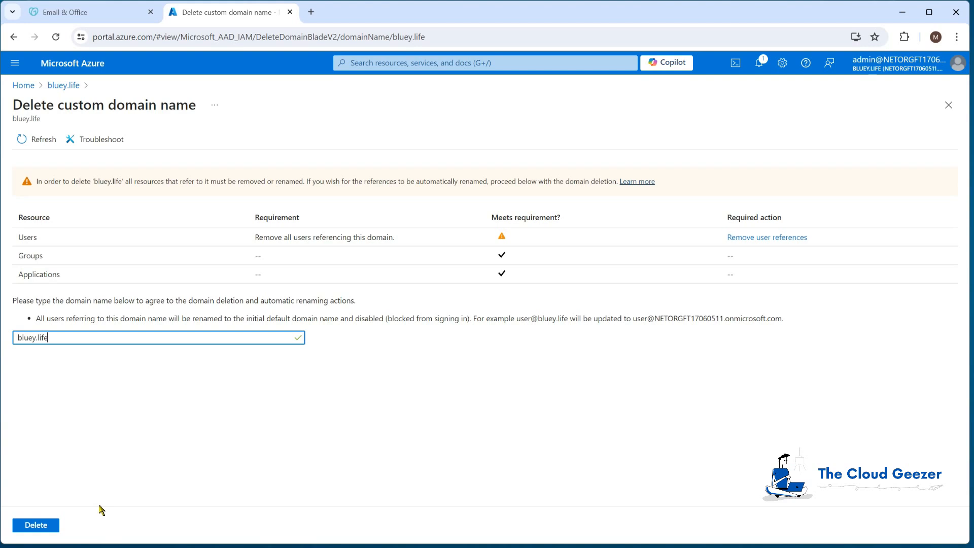
left_click(37, 525)
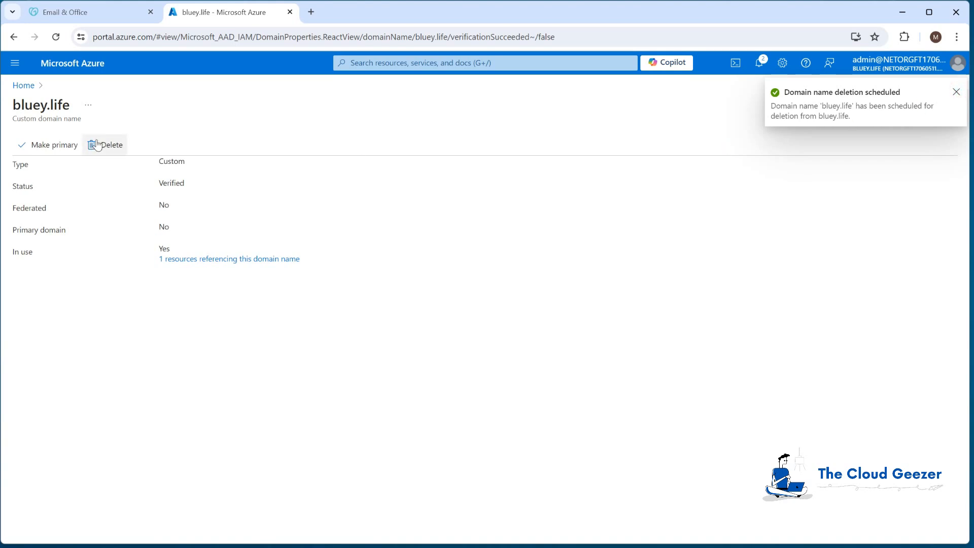
Return to the tenant's custom domain names from the Azure home page and refresh the list to check the deletion
left_click(26, 85)
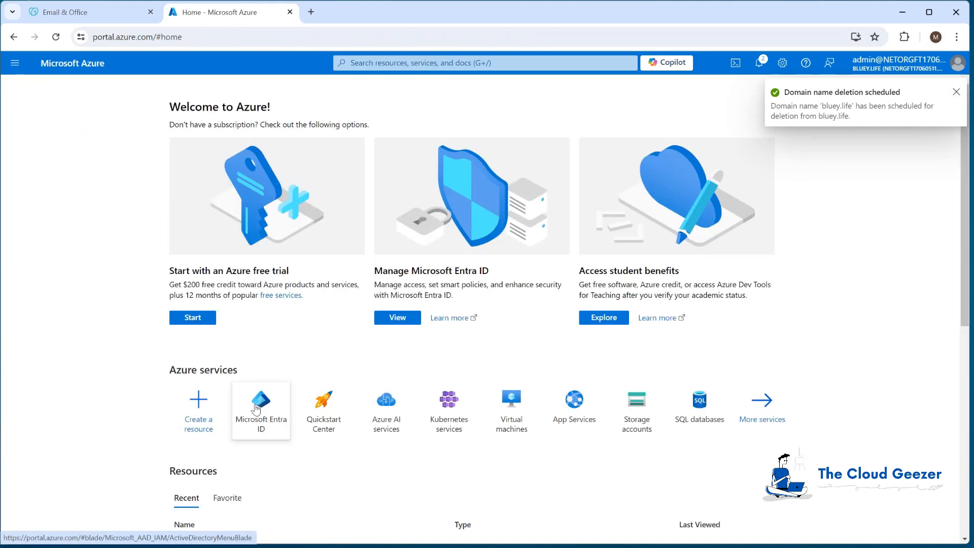
left_click(250, 404)
scroll(101, 396, "down", 3)
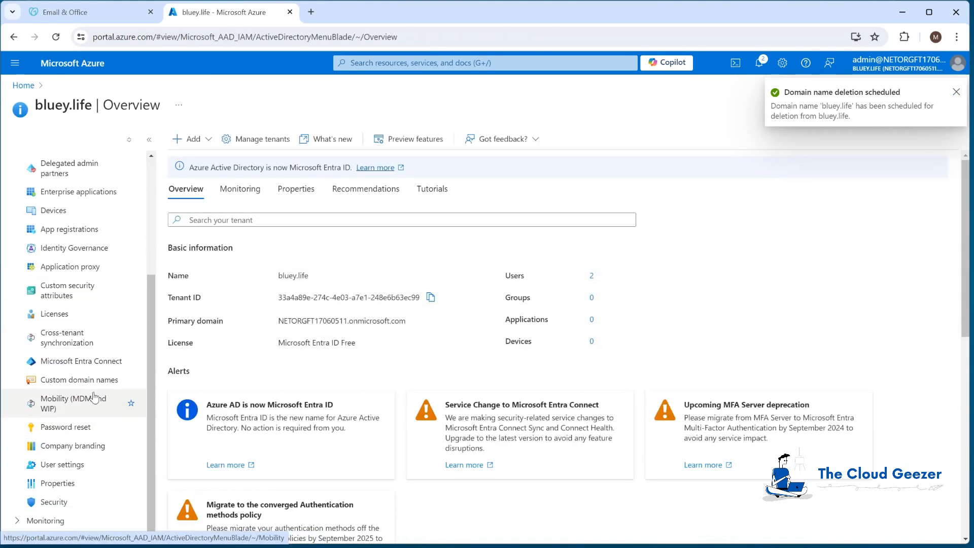
left_click(91, 381)
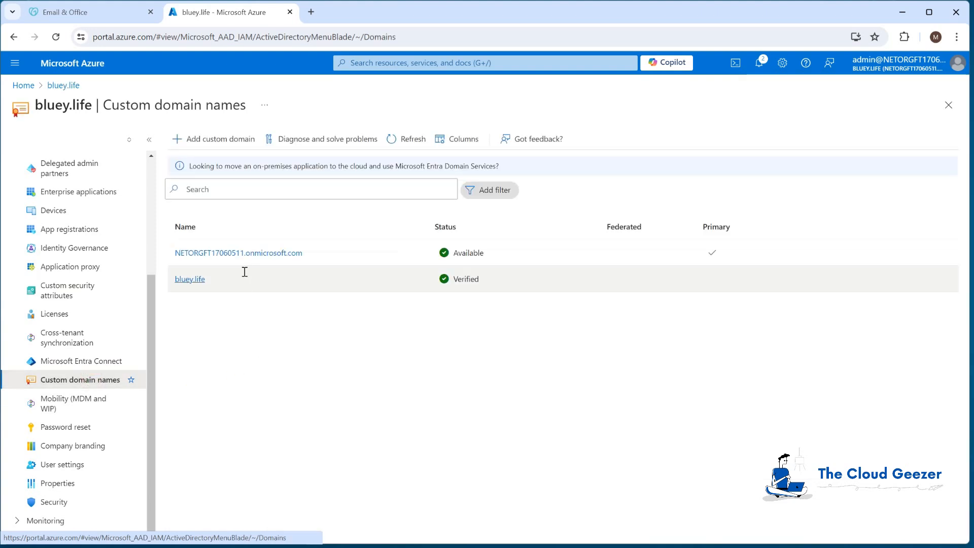
left_click(409, 139)
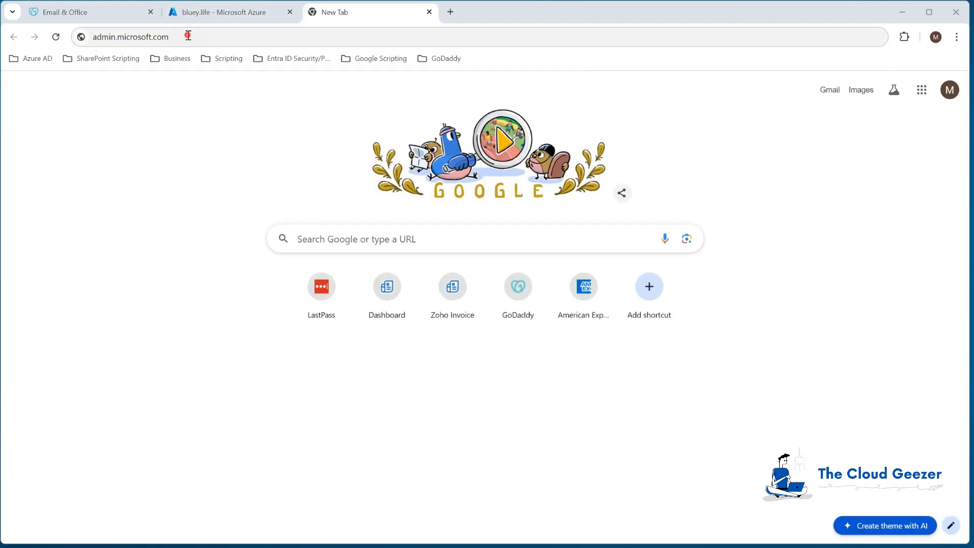
Open the Microsoft 365 admin center at admin.microsoft.com and show the organization's users
key("Return")
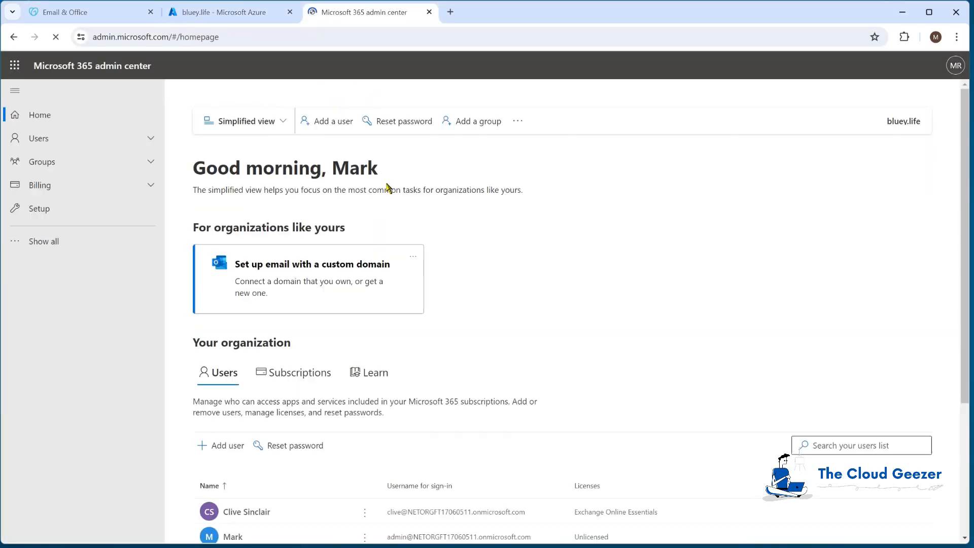
scroll(304, 335, "down", 2)
scroll(304, 335, "down", 2)
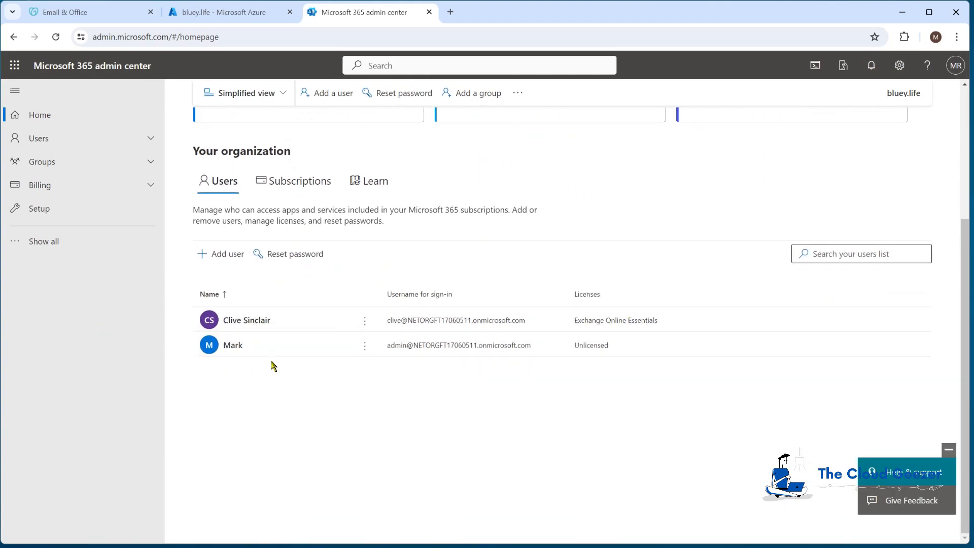
Delete the bluey.life email alias from the licensed user's username and email settings and save the changes
left_click(246, 320)
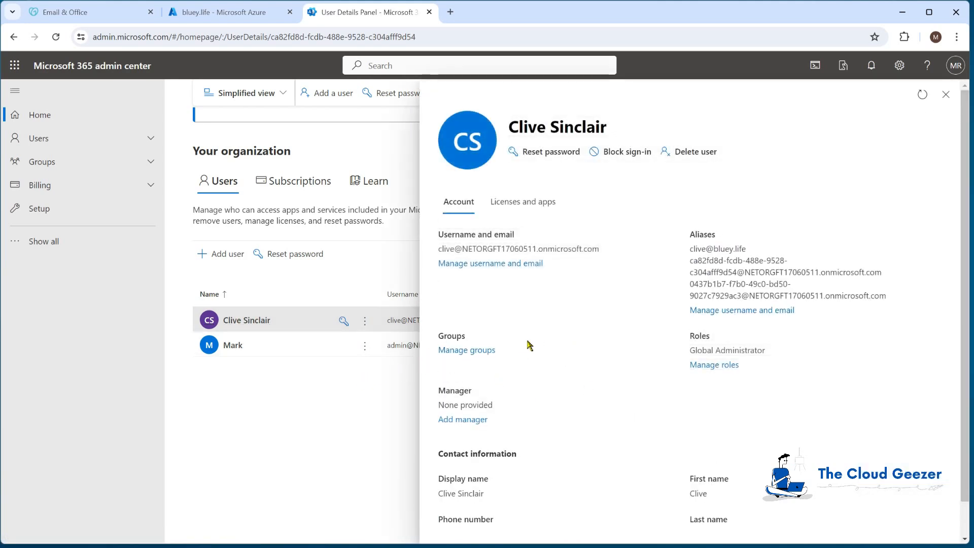
scroll(596, 309, "down", 1)
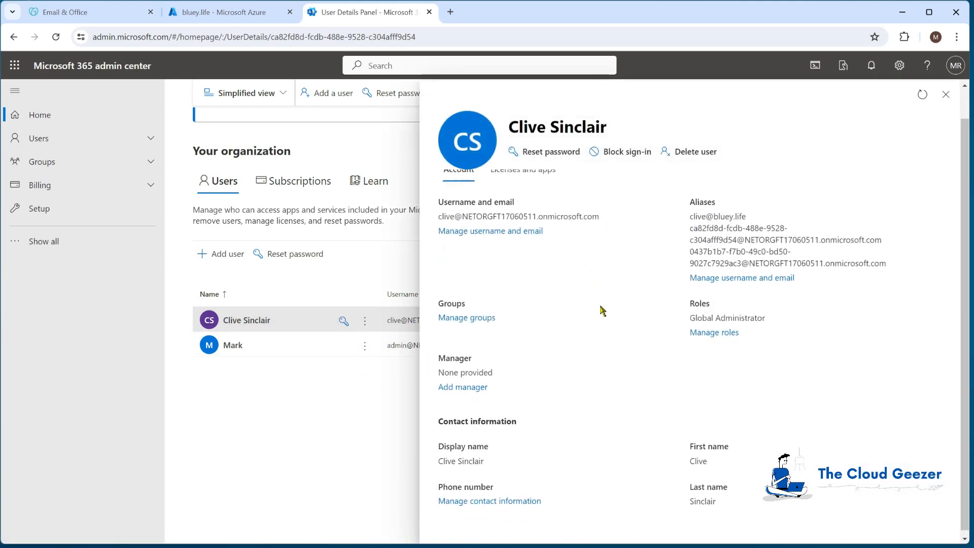
scroll(602, 311, "up", 1)
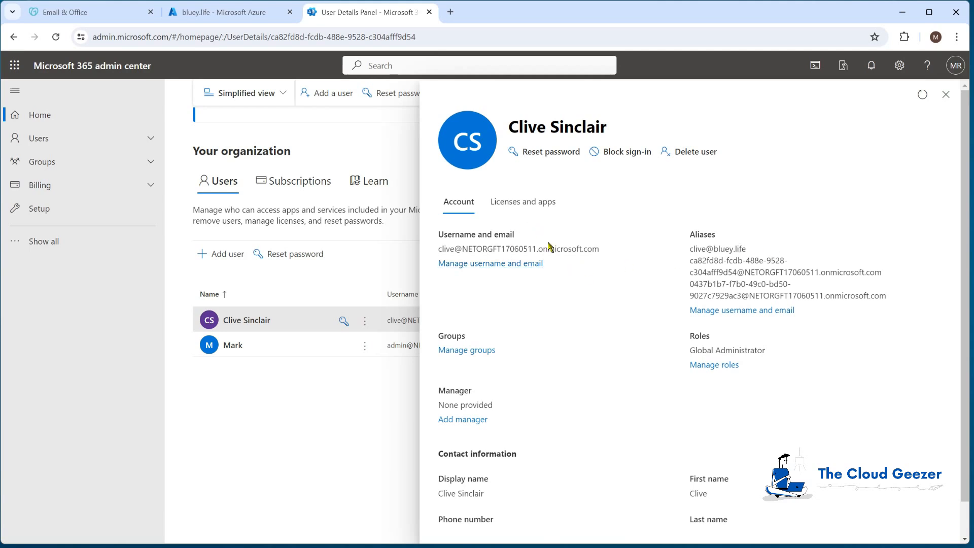
left_click(750, 311)
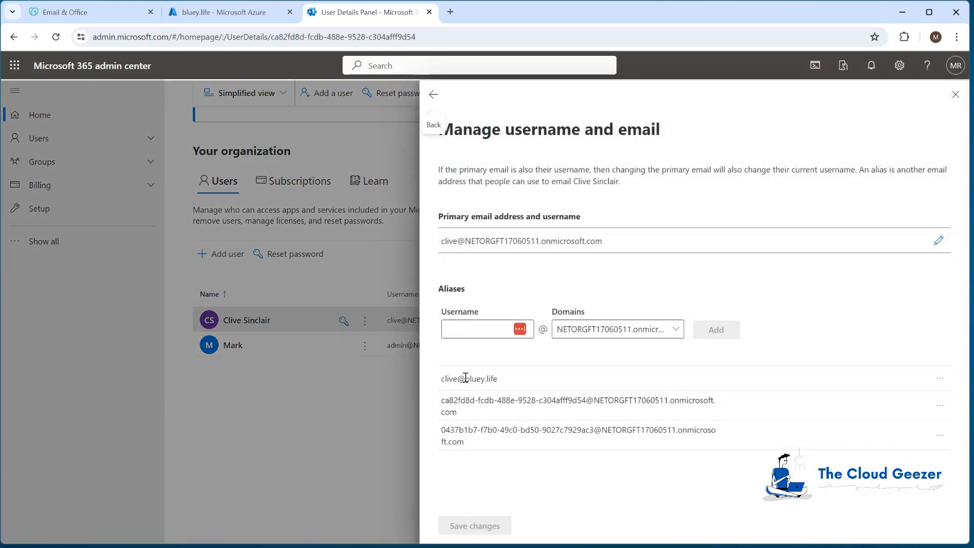
left_click(939, 378)
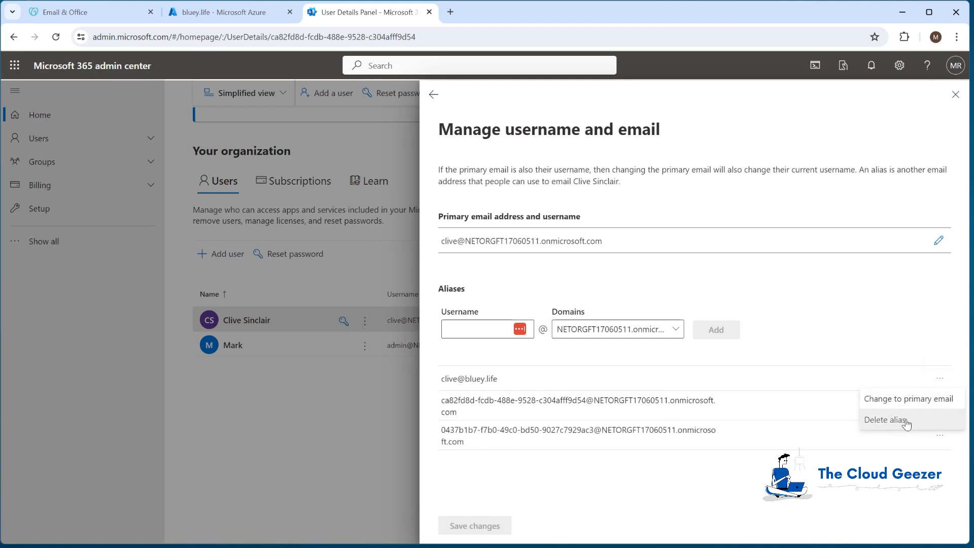
left_click(886, 420)
left_click(480, 527)
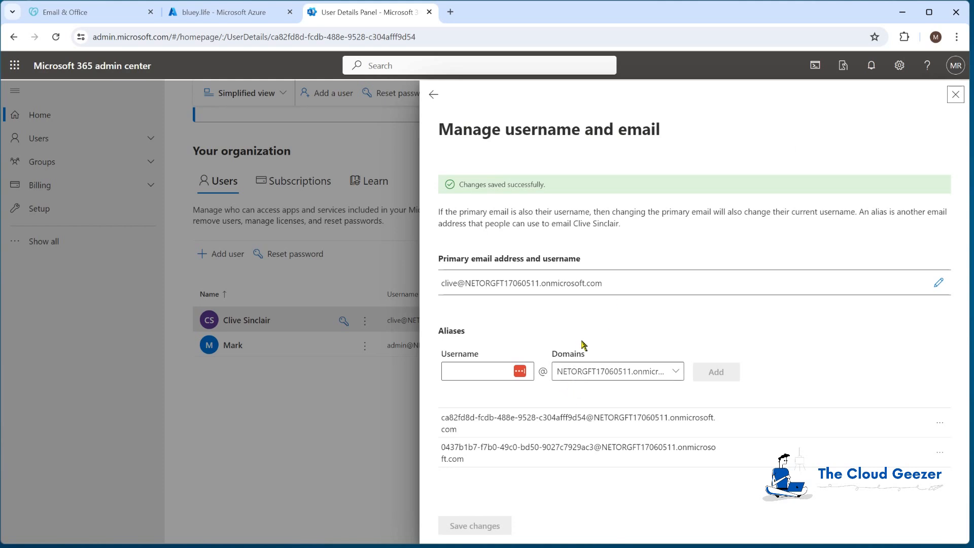
Check the removal of bluey.life by refreshing Azure's custom domain names and opening the Domains settings in the Microsoft 365 admin center
left_click(955, 95)
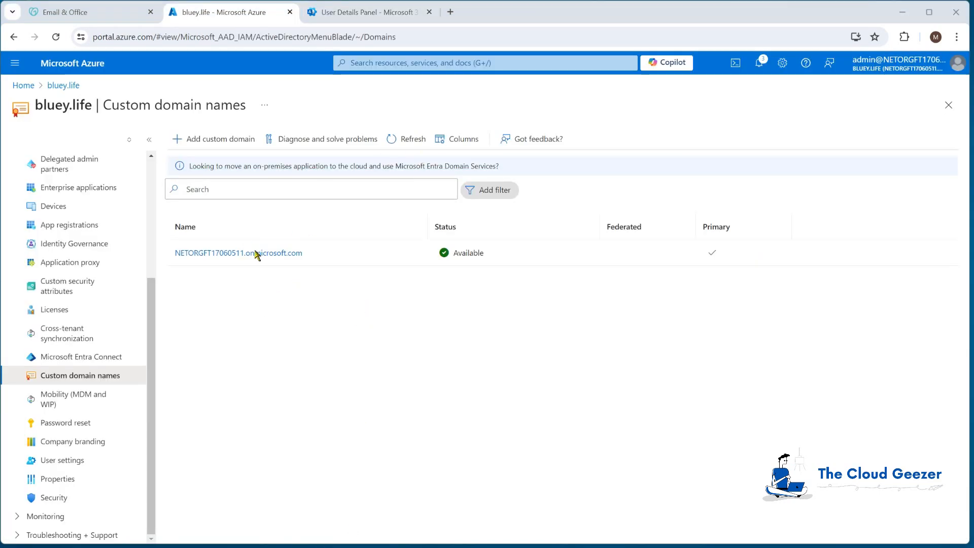
left_click(414, 139)
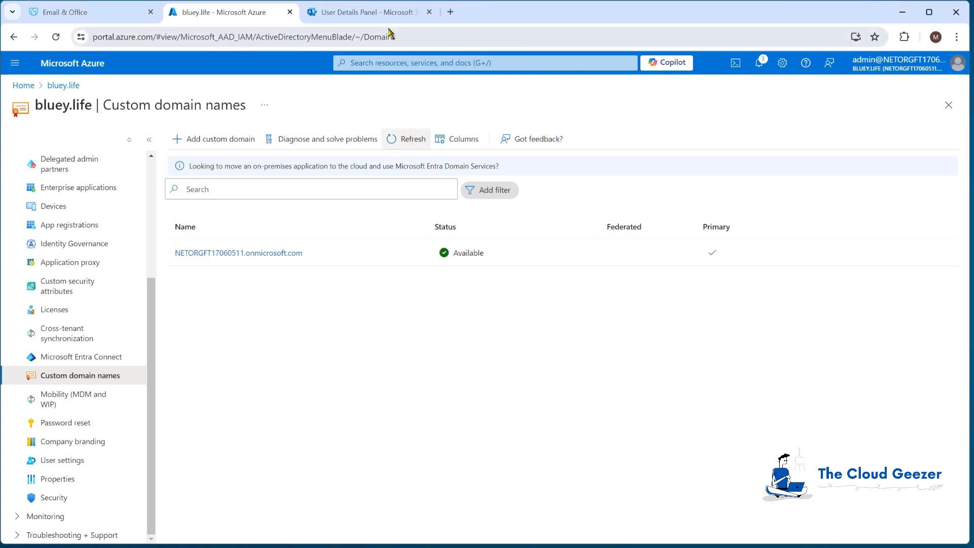
left_click(385, 12)
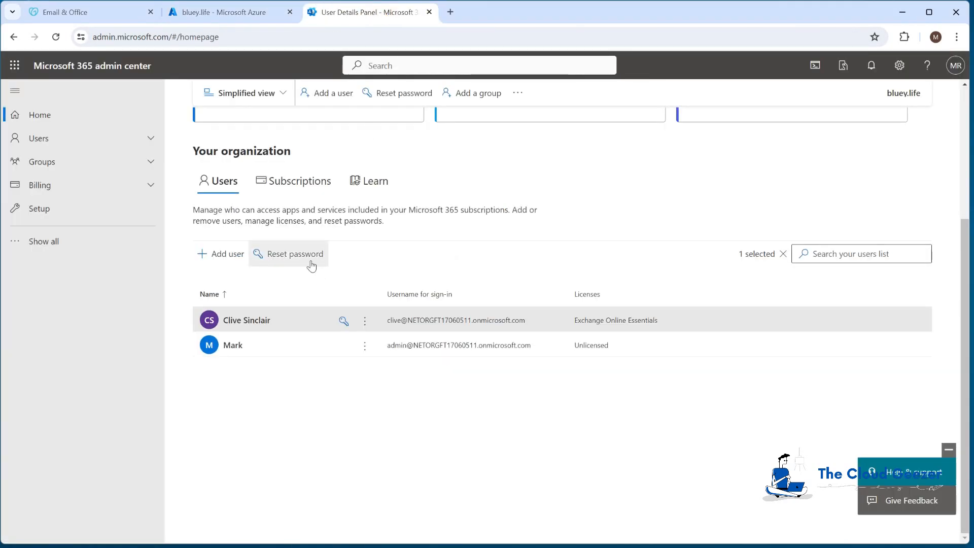
left_click(55, 241)
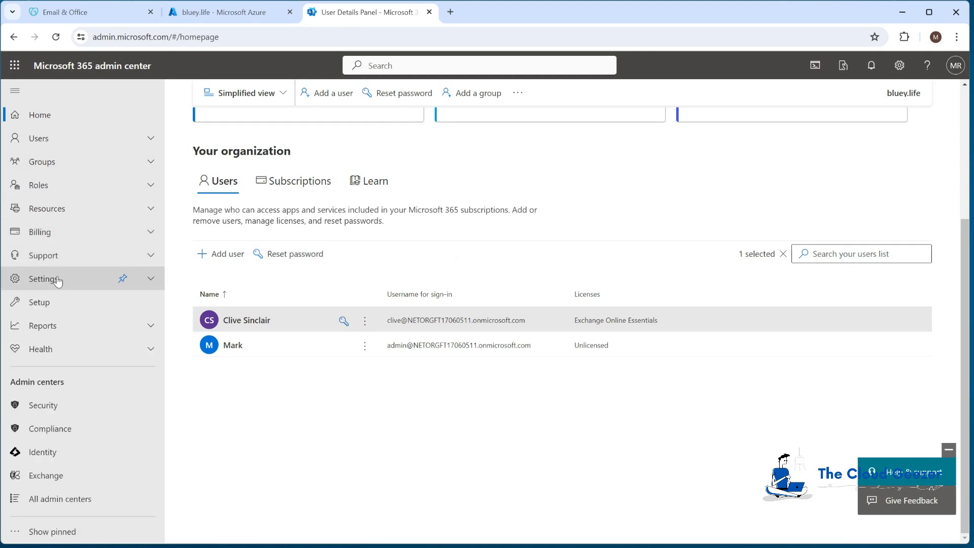
left_click(58, 280)
left_click(61, 295)
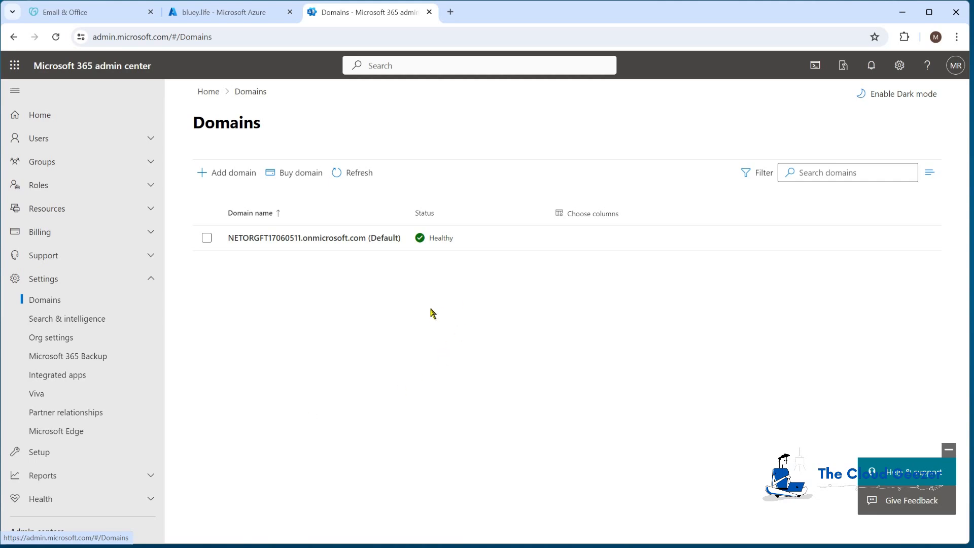
left_click(223, 13)
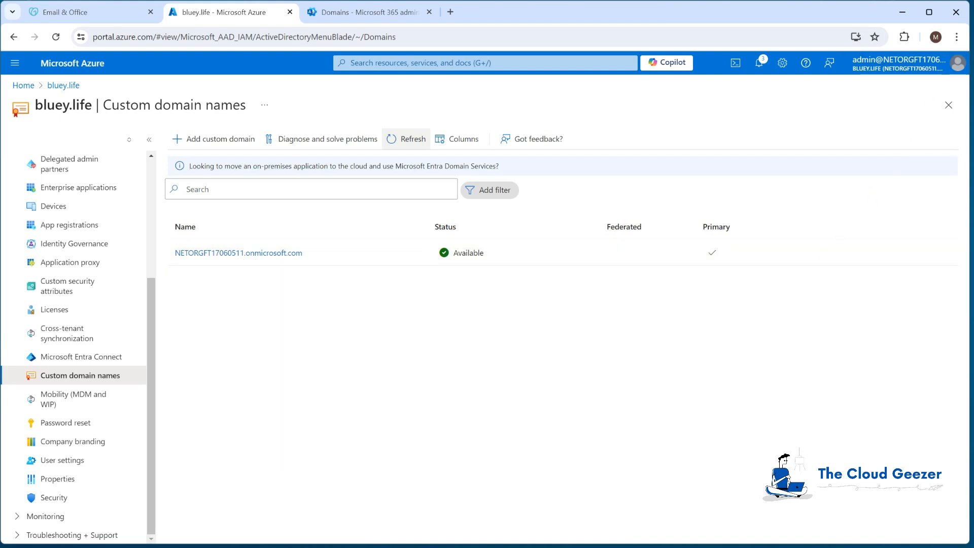
Switch to the Cozymouse tenant's Microsoft 365 admin center, add the domain bluey.life and verify its ownership through GoDaddy
key("alt+Tab")
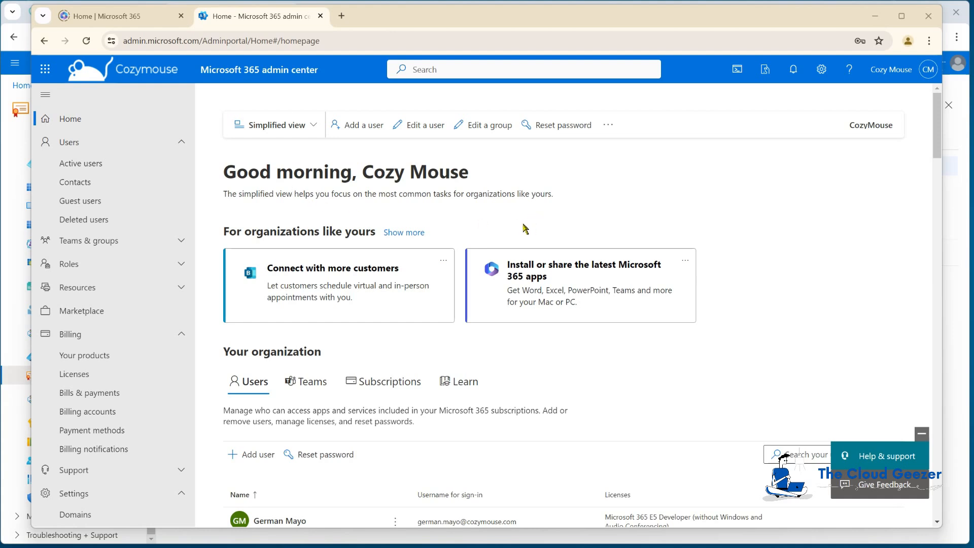
left_click(75, 514)
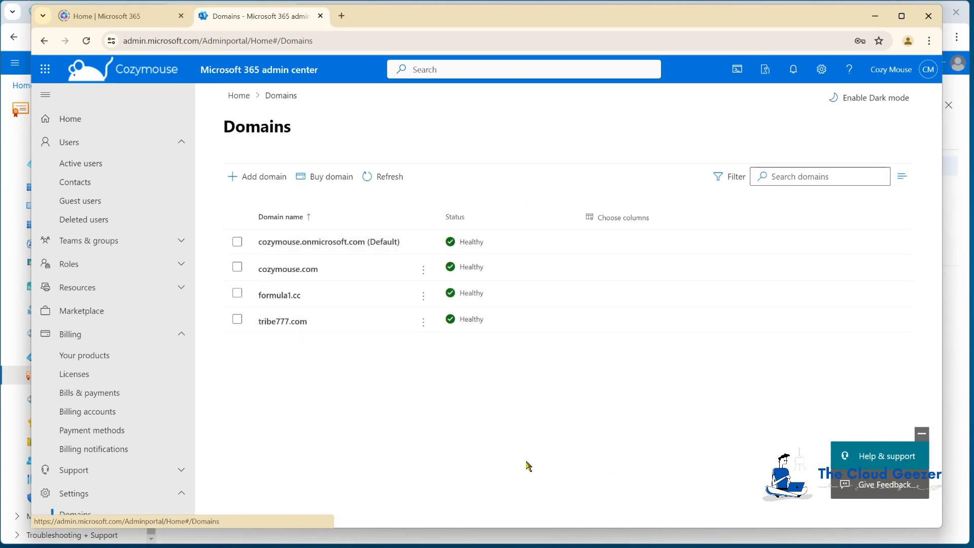
left_click(258, 176)
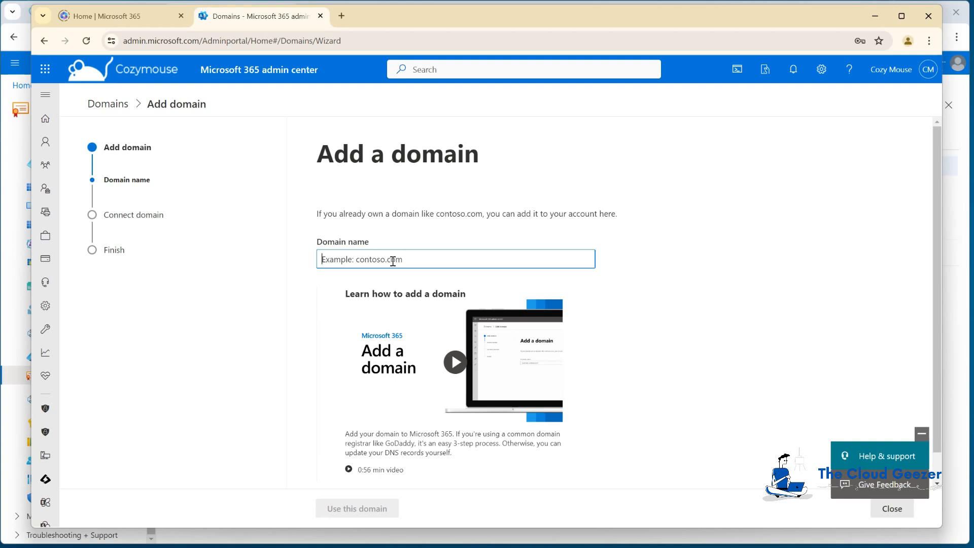
type("bluey.life")
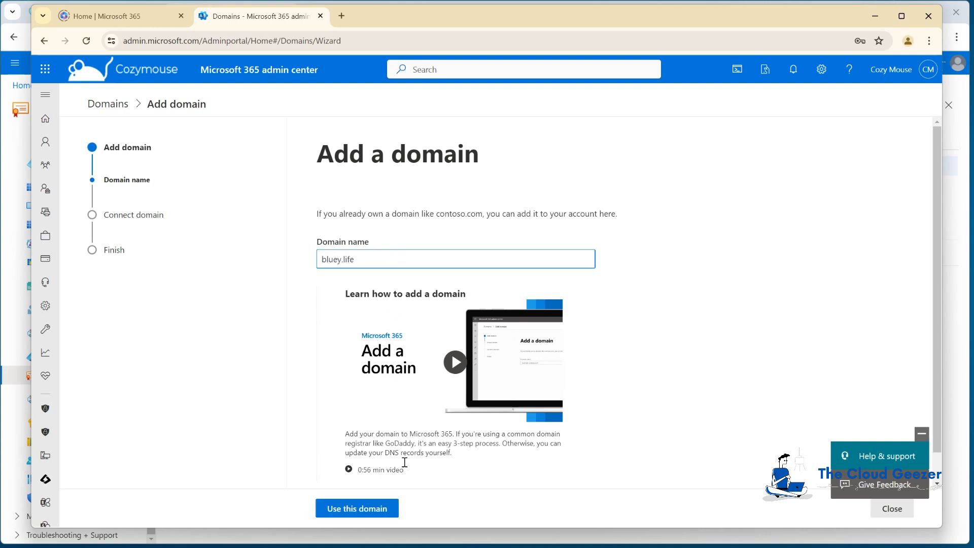
left_click(374, 510)
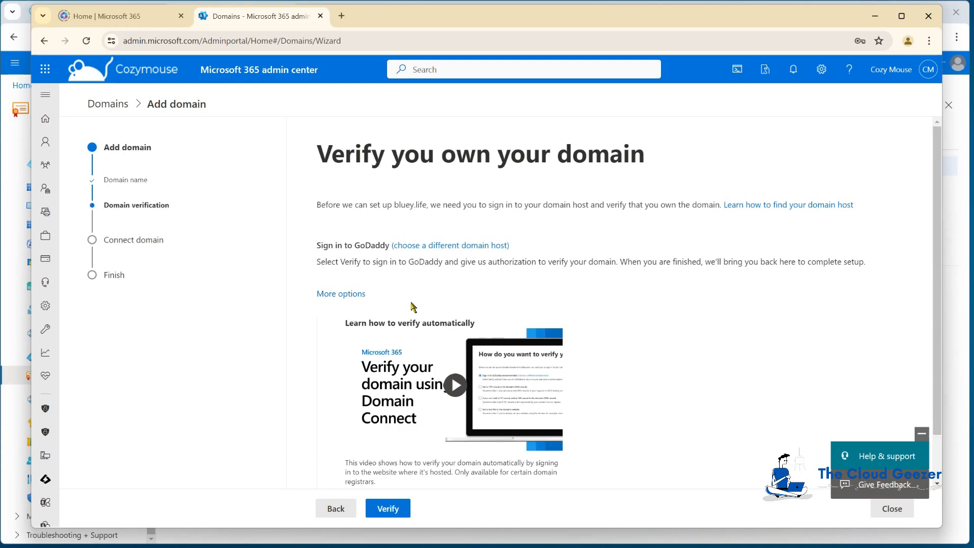
scroll(420, 287, "down", 1)
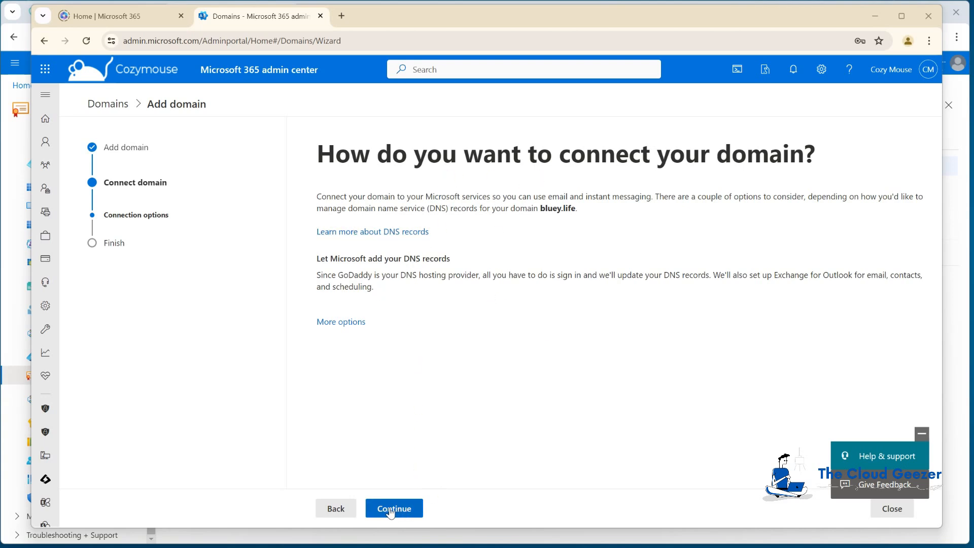
Connect bluey.life by authorizing GoDaddy to add the Exchange and Exchange Online Protection DNS records, and finish the domain setup
left_click(403, 510)
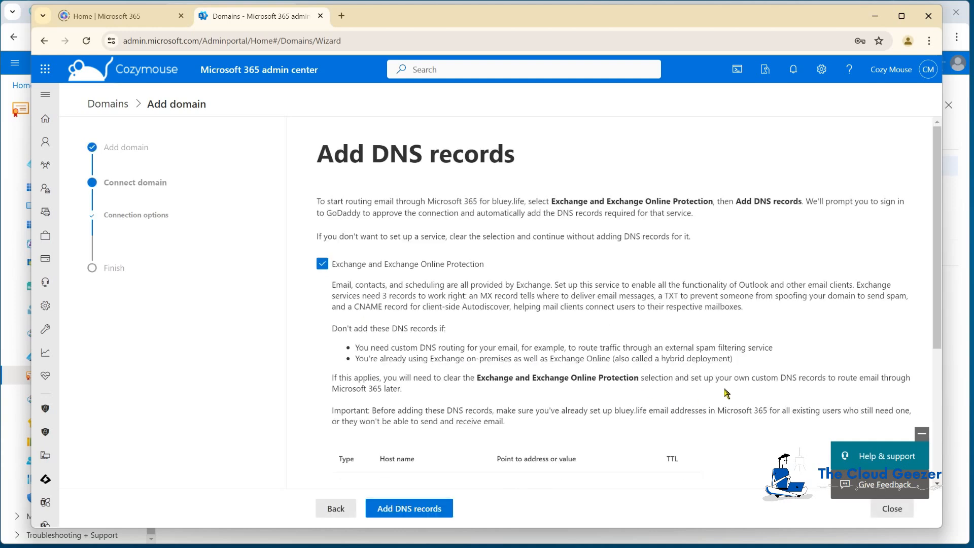
scroll(458, 306, "down", 3)
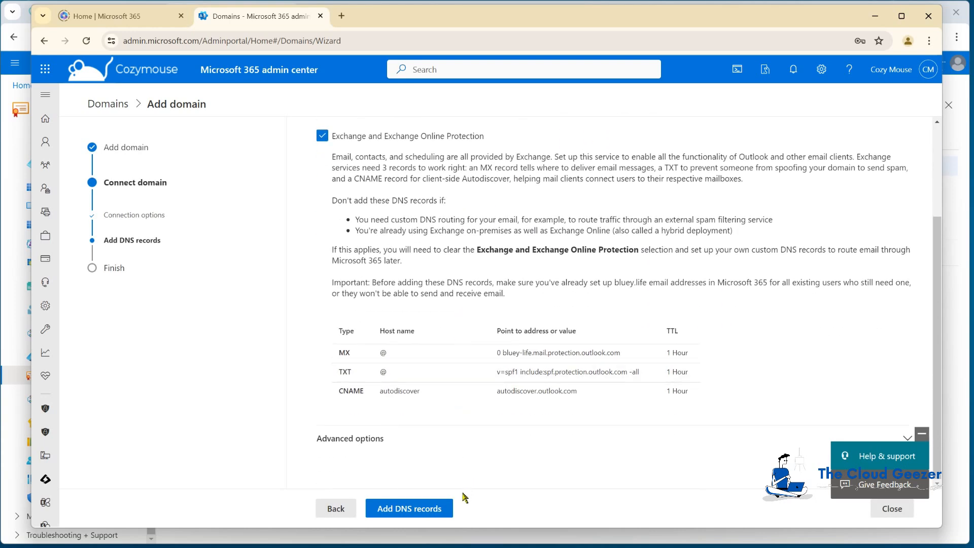
left_click(434, 509)
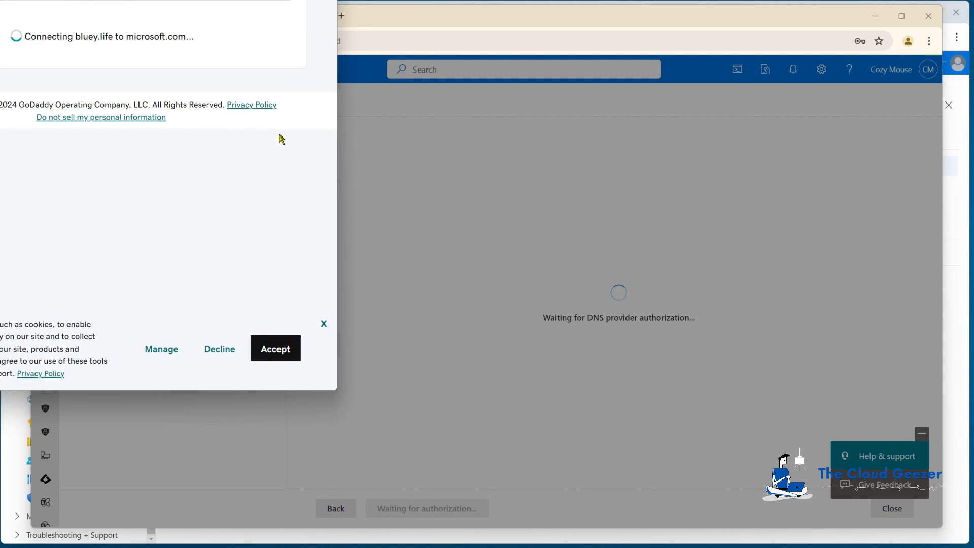
left_click(268, 268)
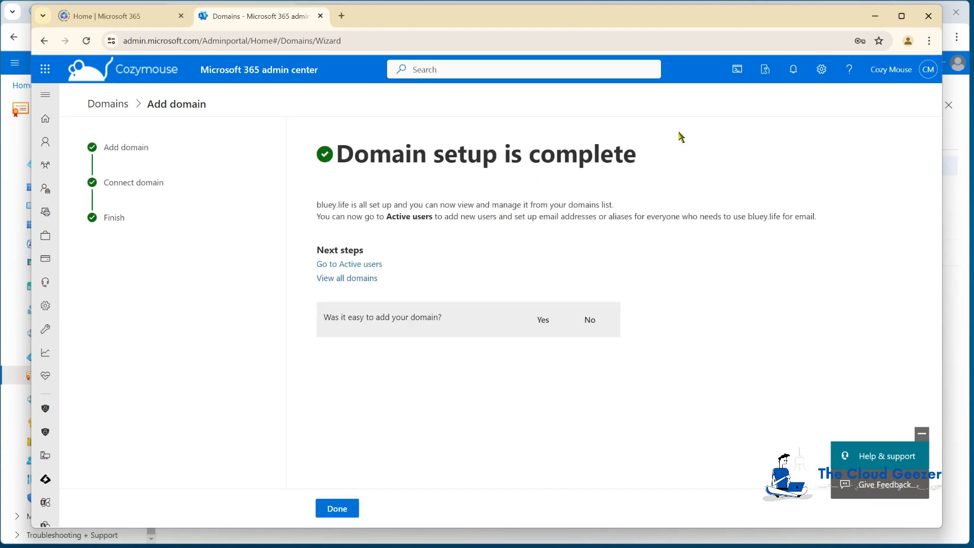
left_click(347, 511)
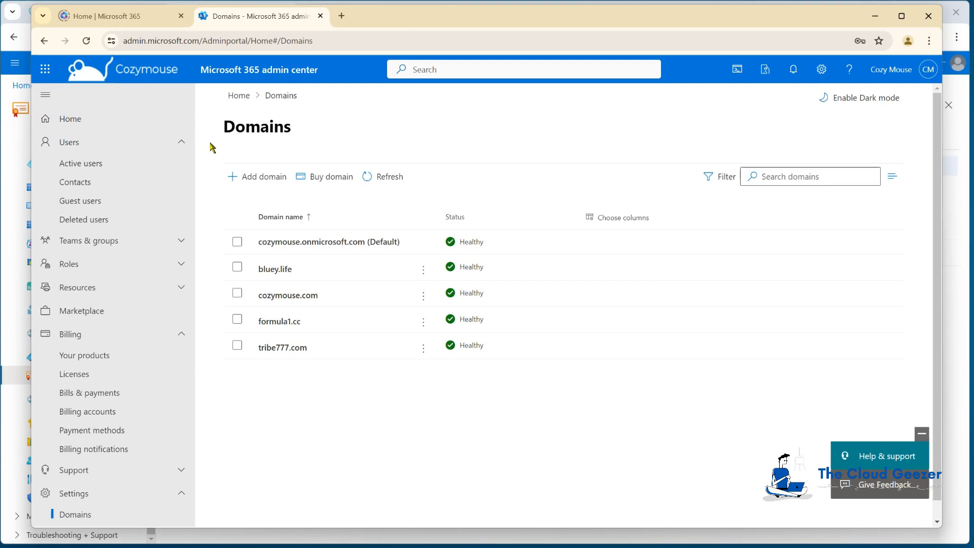
Reload GoDaddy's Email & Office overview to review its users, and return to the original tenant's Domains list in the admin center
left_click(873, 13)
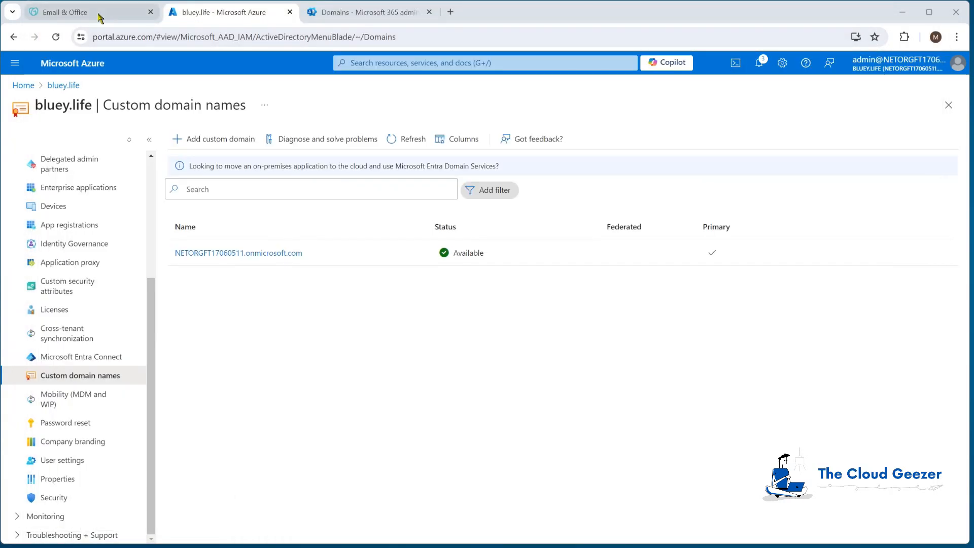
left_click(100, 14)
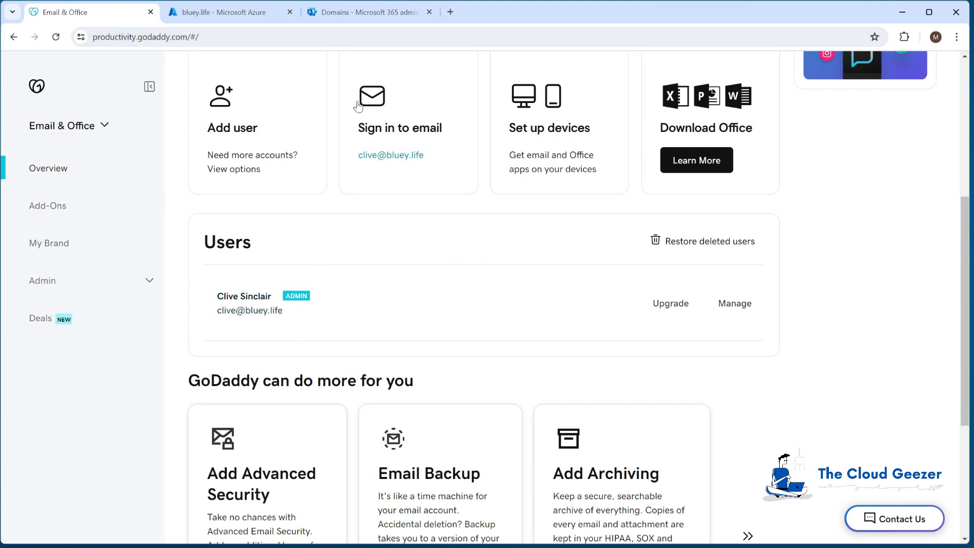
left_click(334, 32)
key("Return")
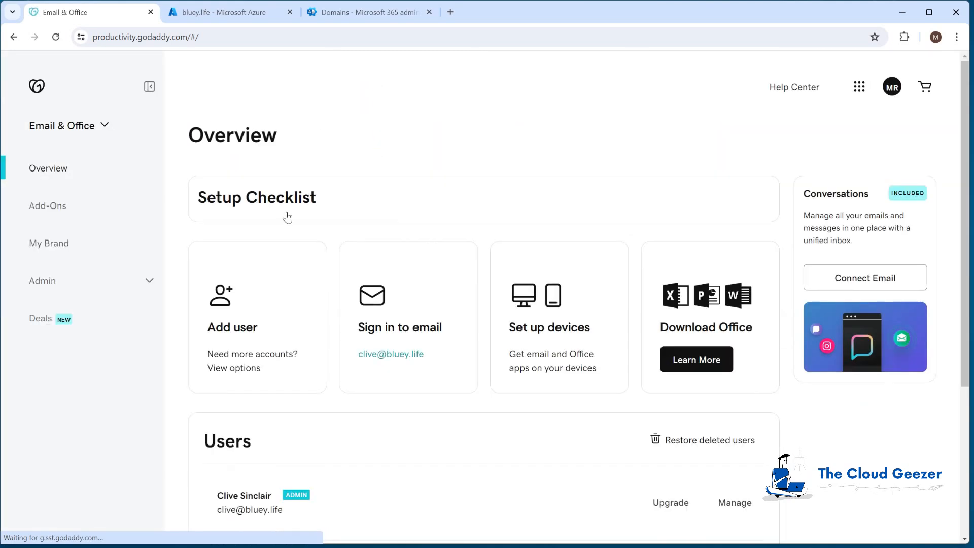
scroll(288, 217, "down", 10)
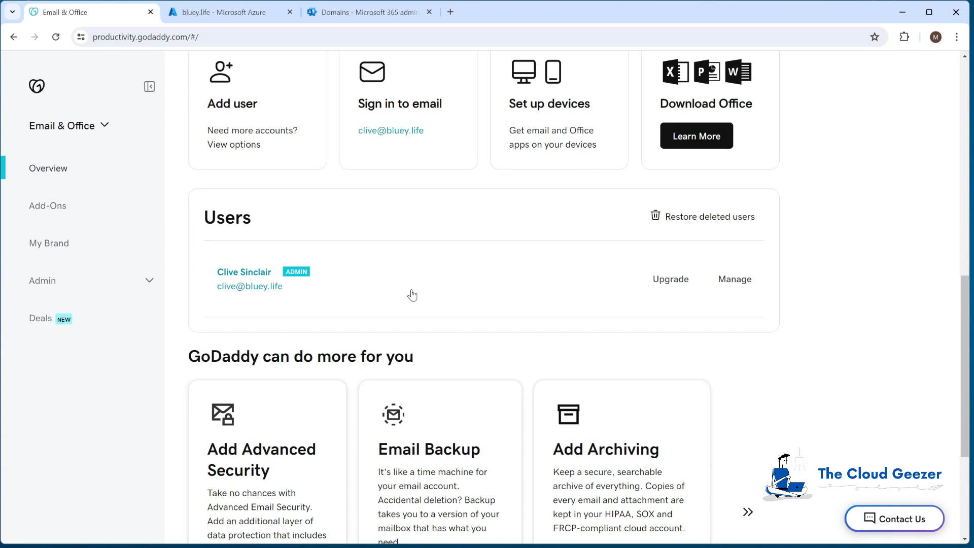
left_click(381, 11)
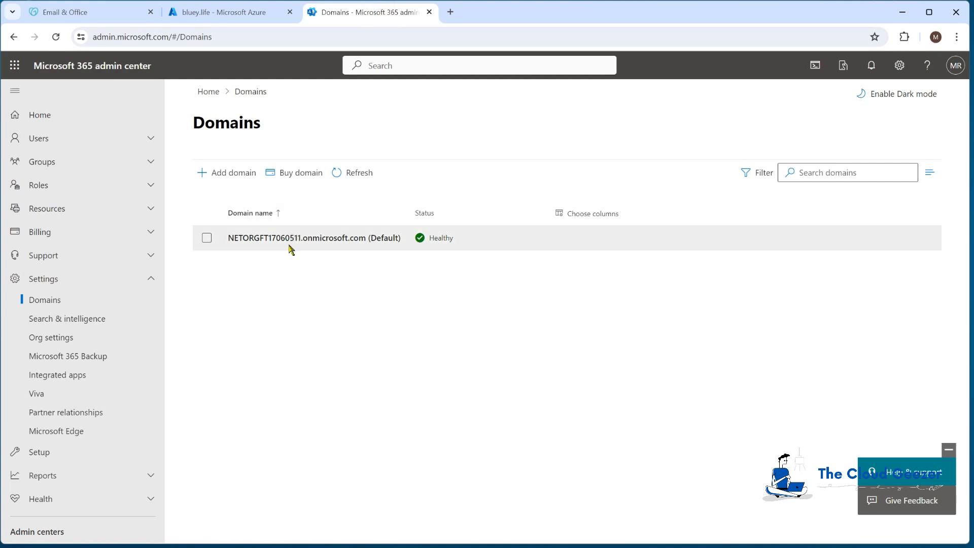